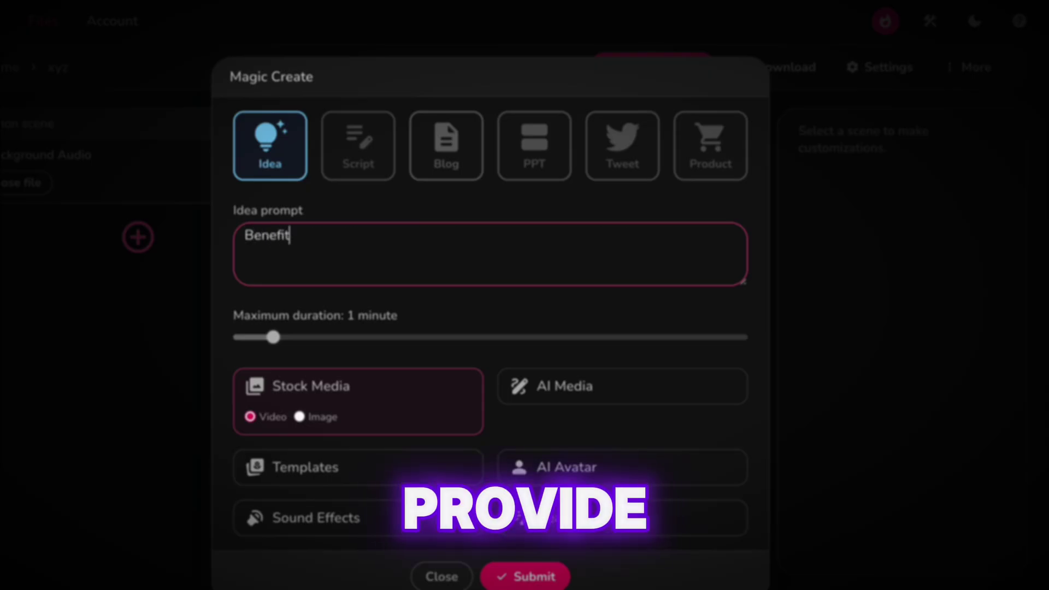
text(s of)
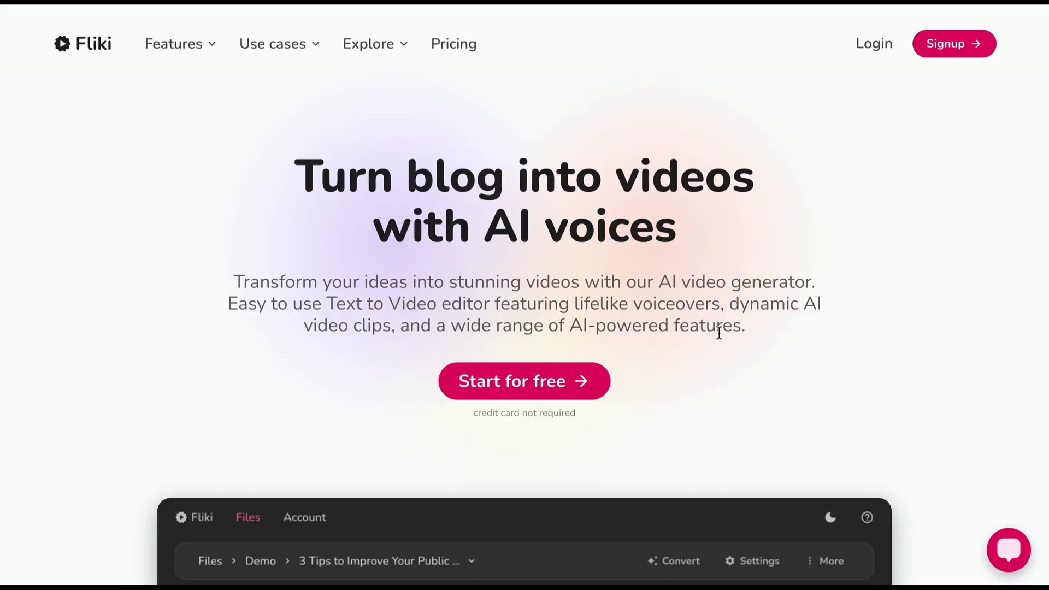
- Sign in from the Fliki landing page to reach the files dashboard
click(945, 44)
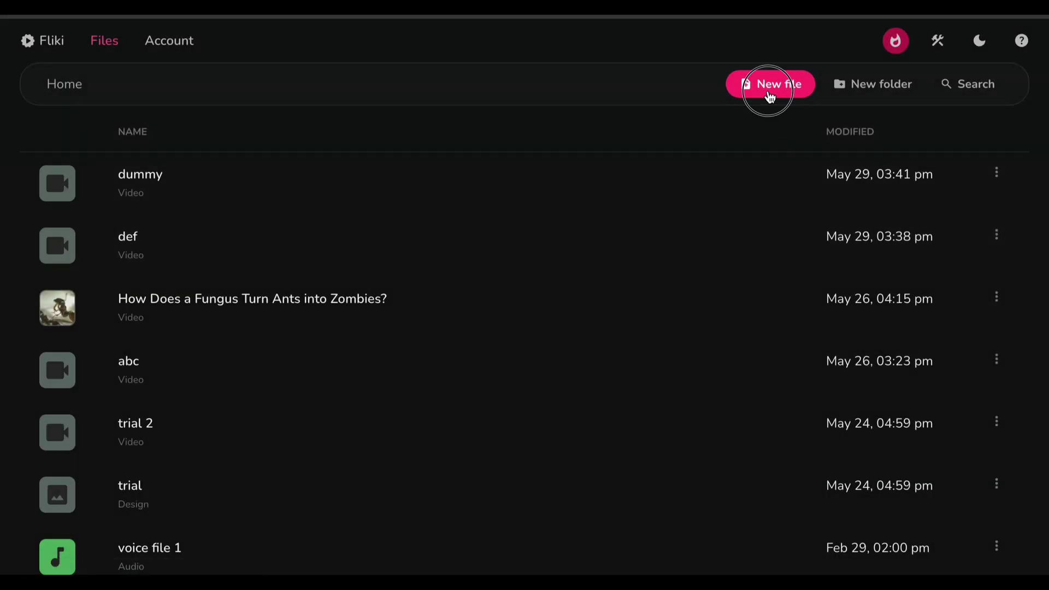
- Create video file 'xyz' in English (United States), Landscape 16:9, starting from an idea prompt
click(769, 94)
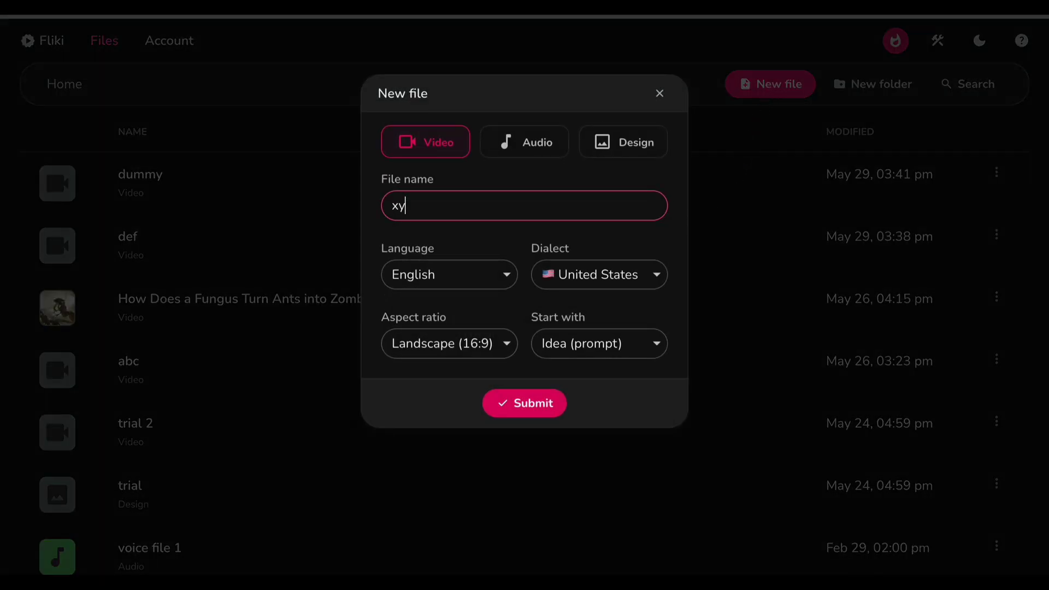
click(492, 277)
scroll(492, 277, up, 1)
scroll(492, 277, up, 1)
scroll(492, 277, down, 10)
scroll(492, 278, down, 5)
click(598, 234)
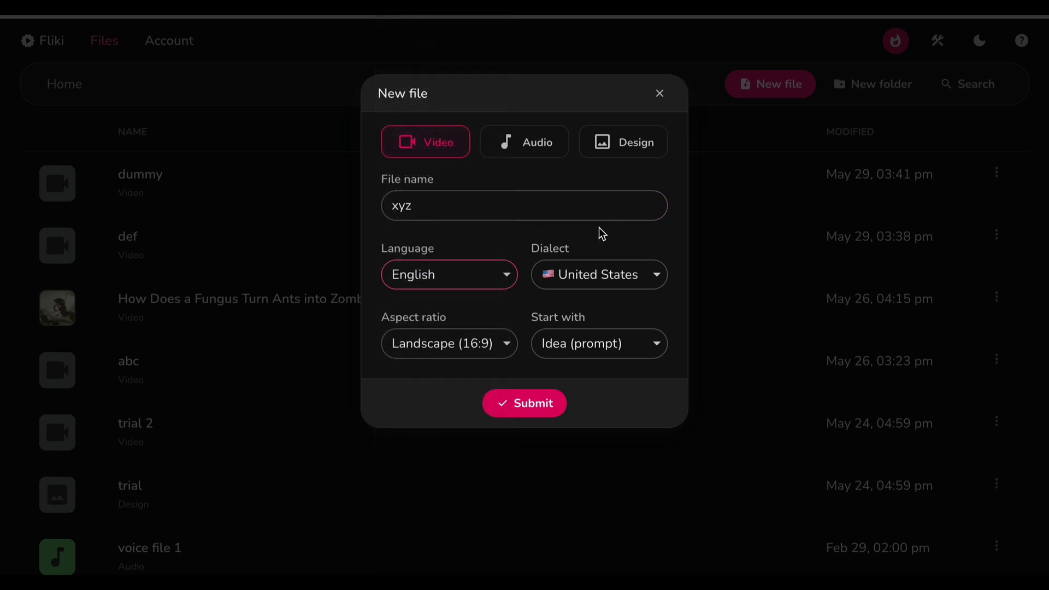
click(651, 286)
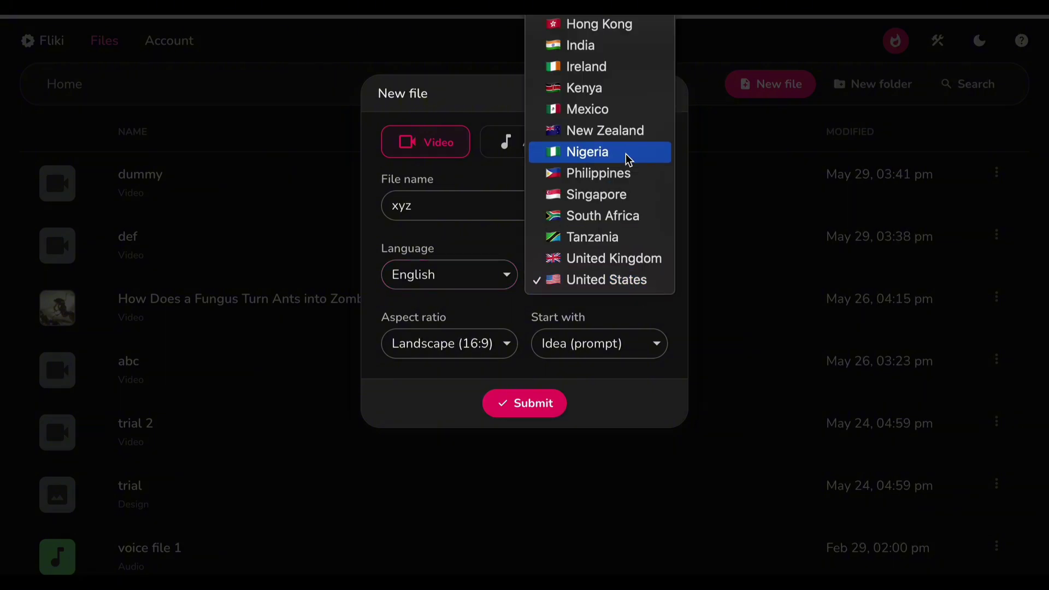
click(642, 287)
click(493, 347)
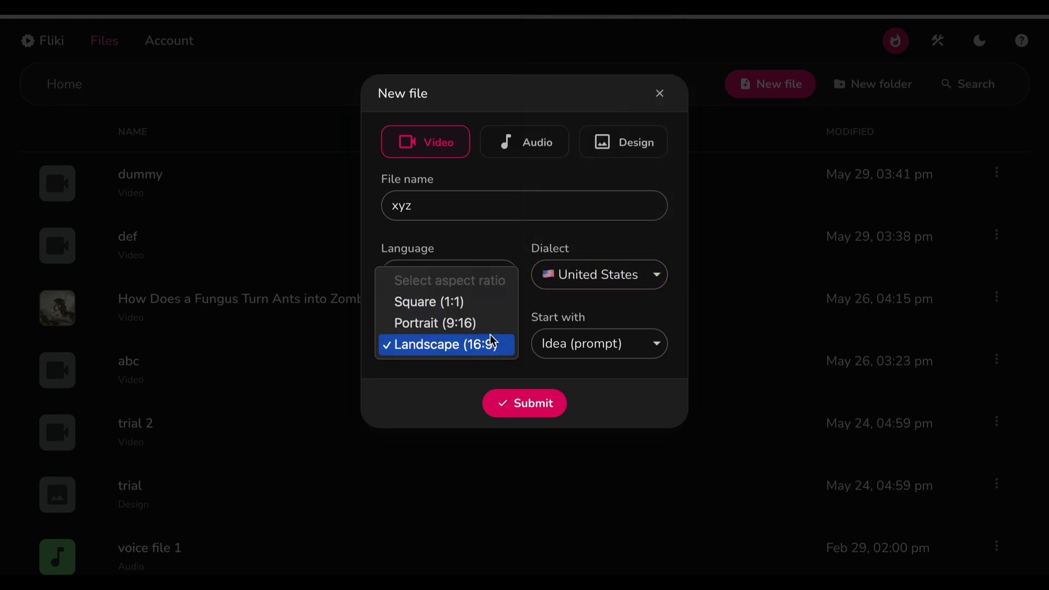
click(571, 310)
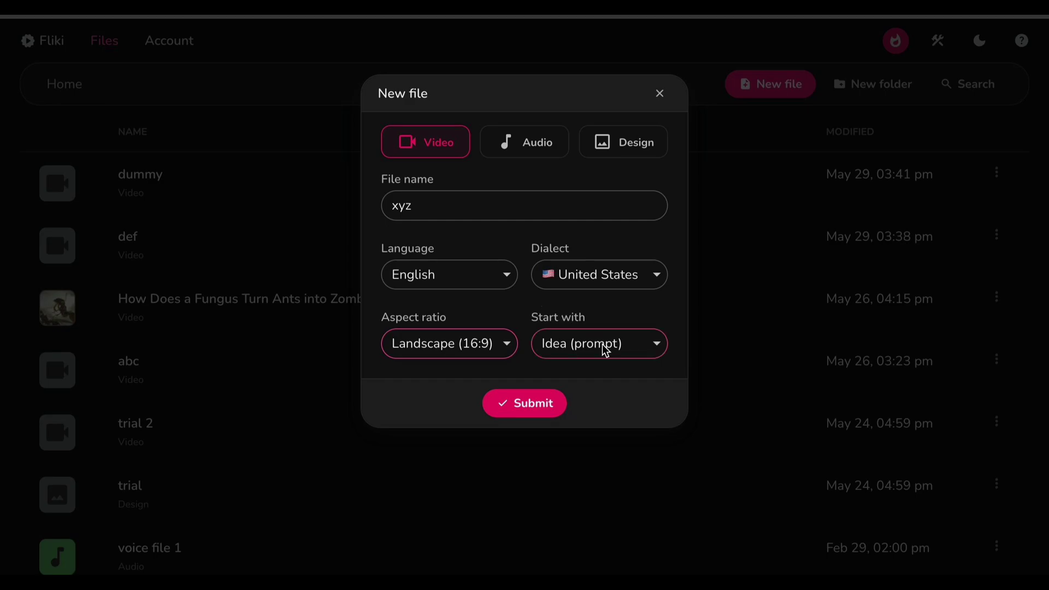
click(613, 354)
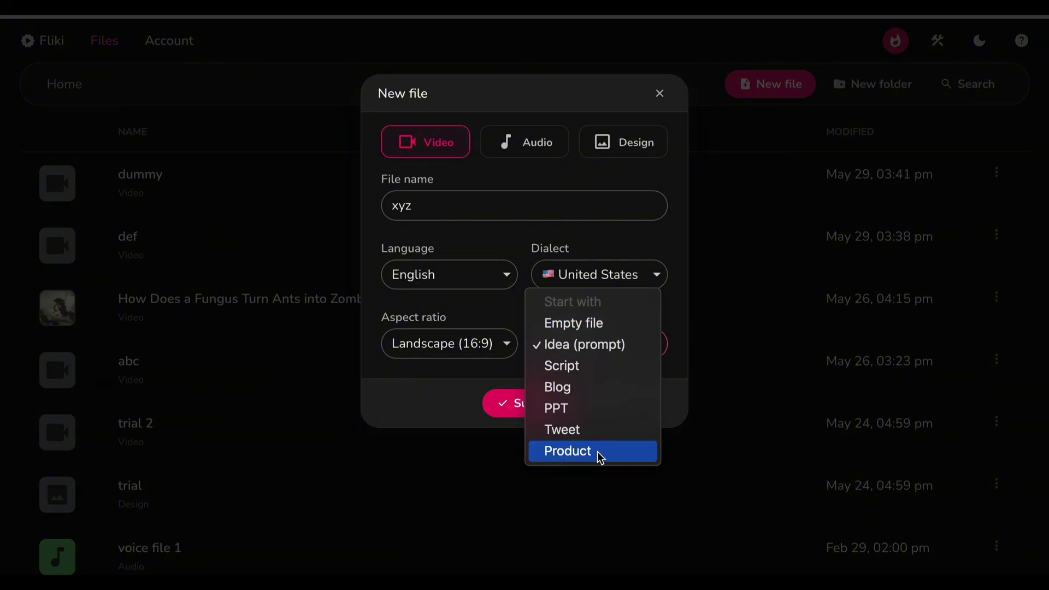
click(669, 314)
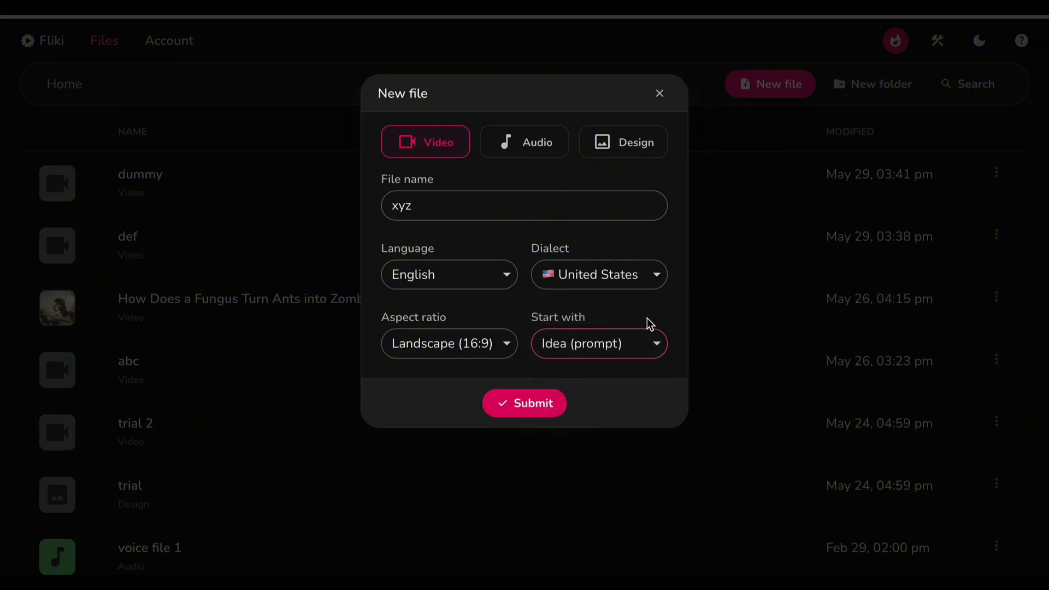
click(537, 404)
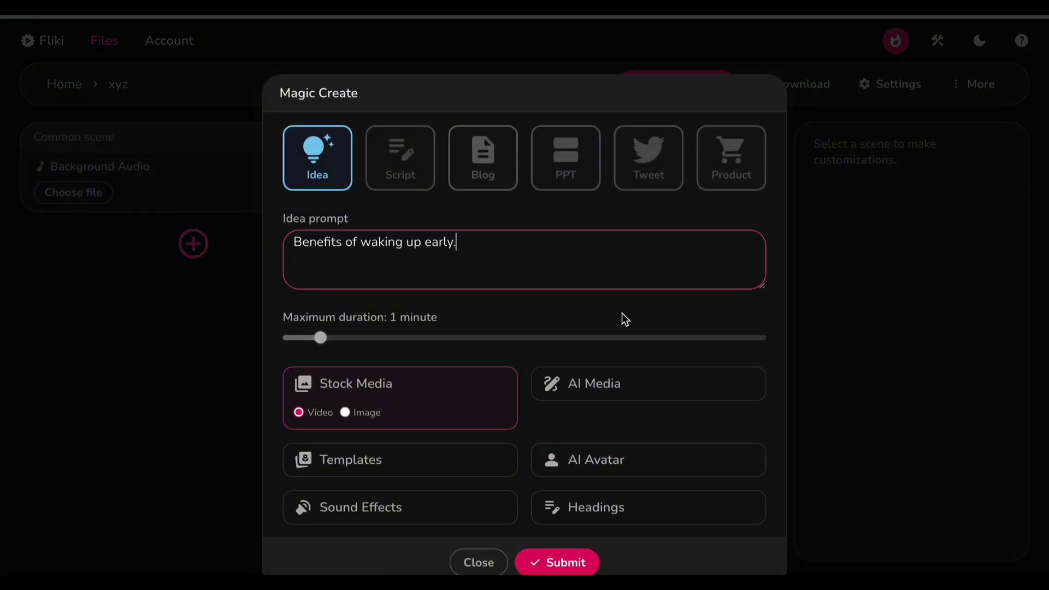
scroll(622, 319, down, 1)
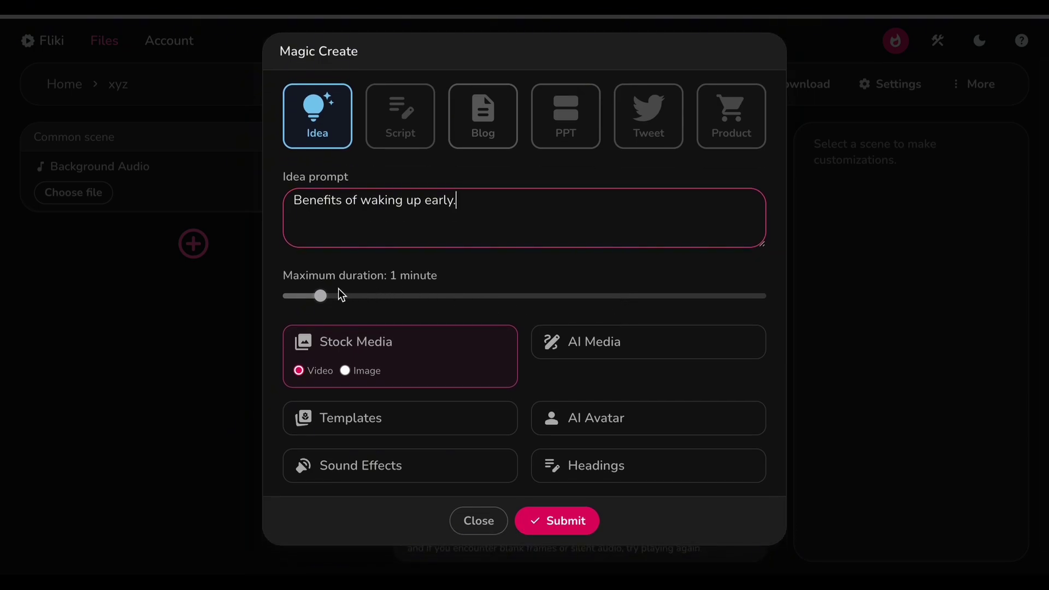
- Set a 1-minute maximum duration and, after trying Cinematic AI images, keep stock video media
mouse_move(370, 298)
mouse_down()
mouse_move(786, 327)
mouse_move(465, 300)
mouse_up()
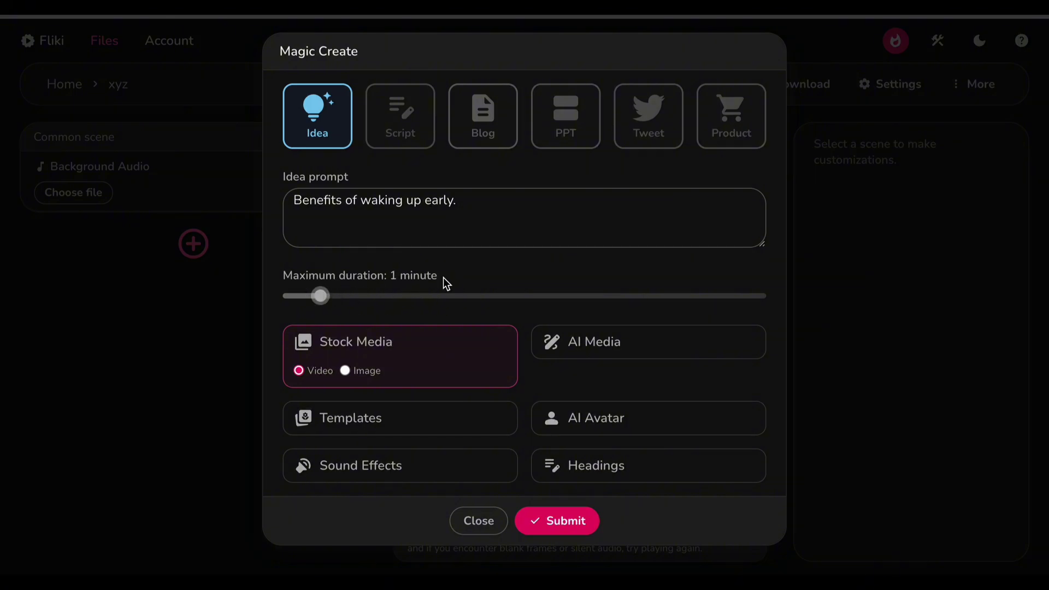
scroll(443, 283, down, 1)
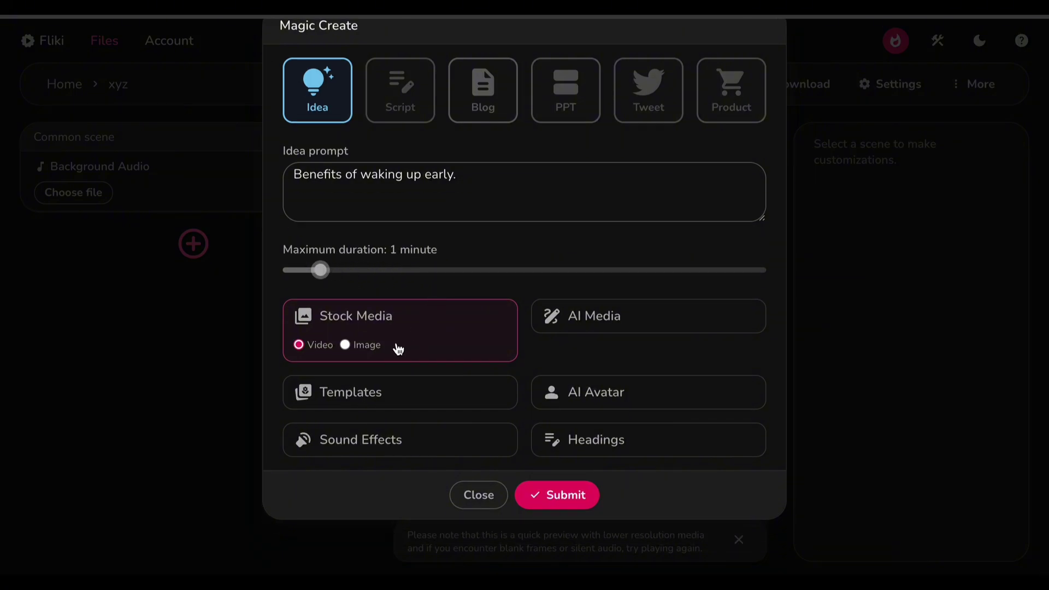
click(398, 346)
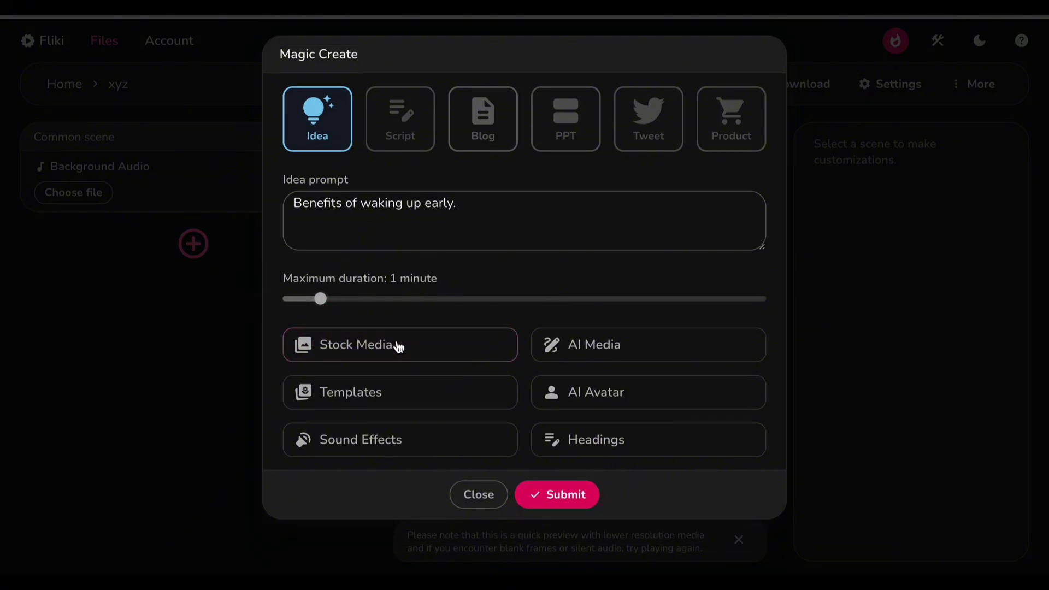
click(398, 346)
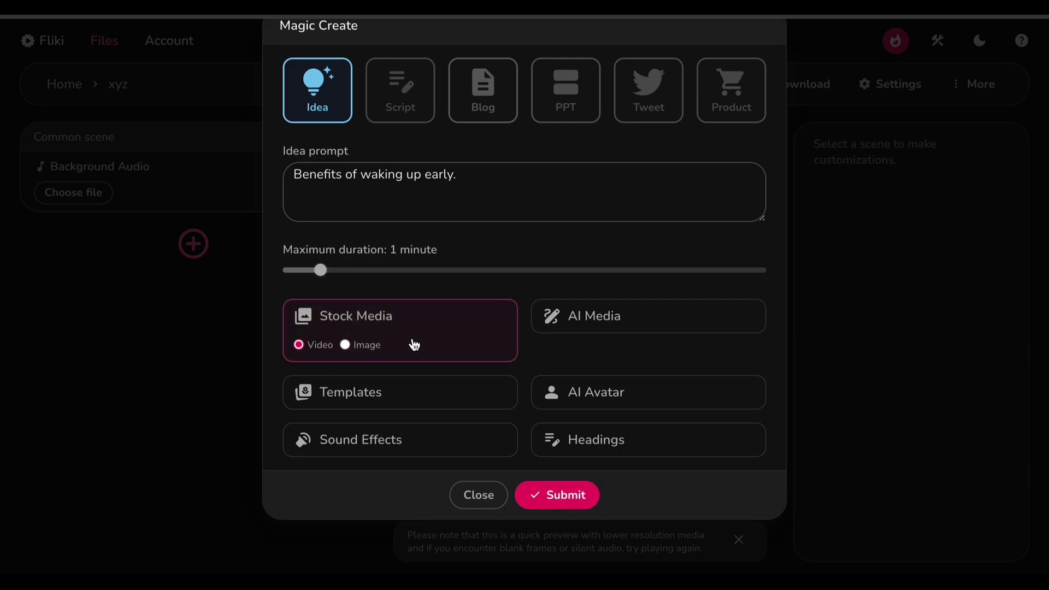
click(575, 322)
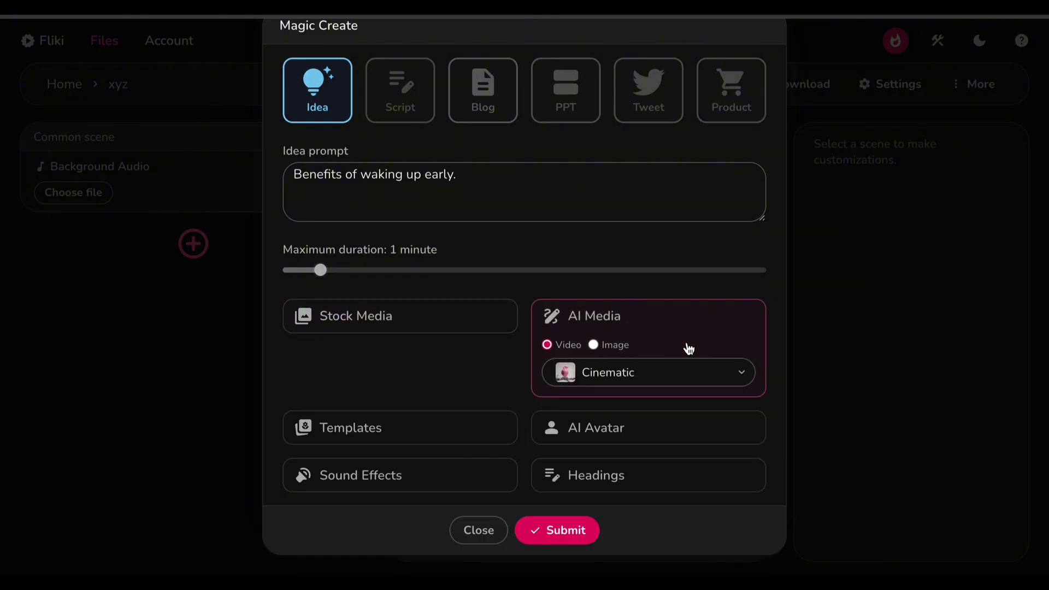
click(611, 348)
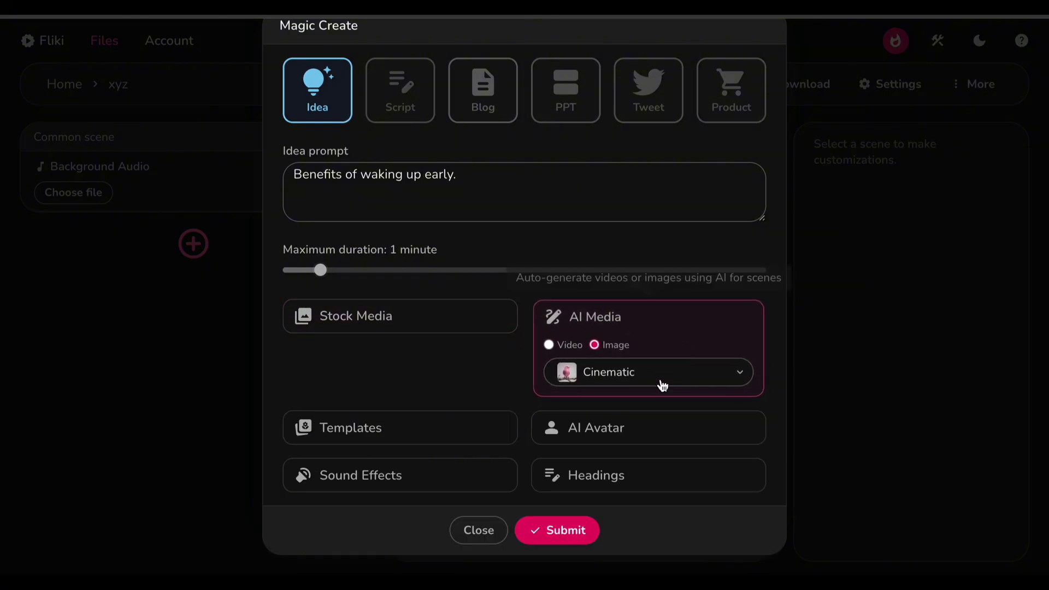
click(664, 374)
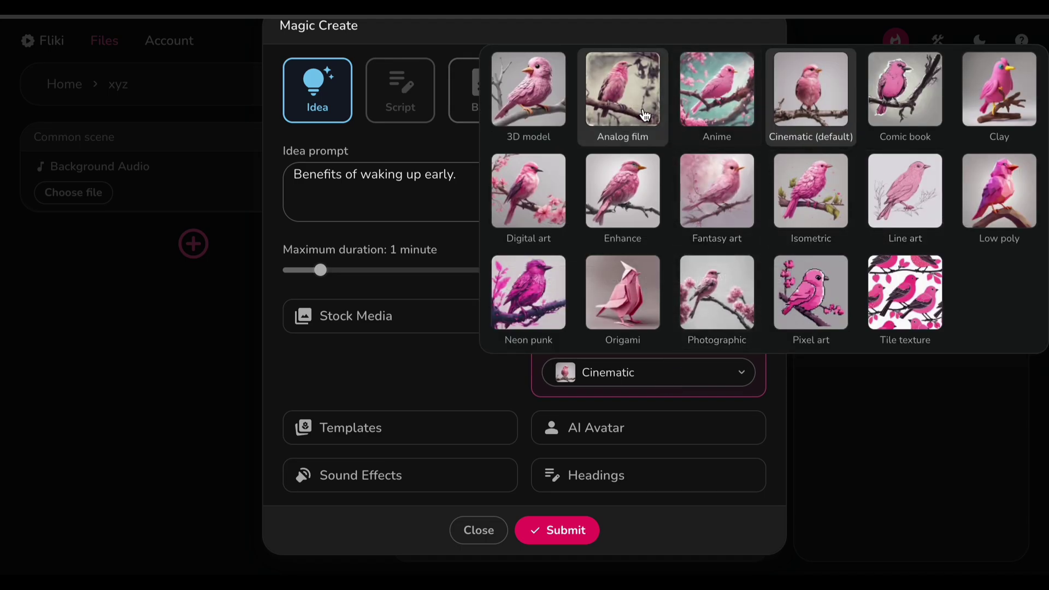
click(868, 383)
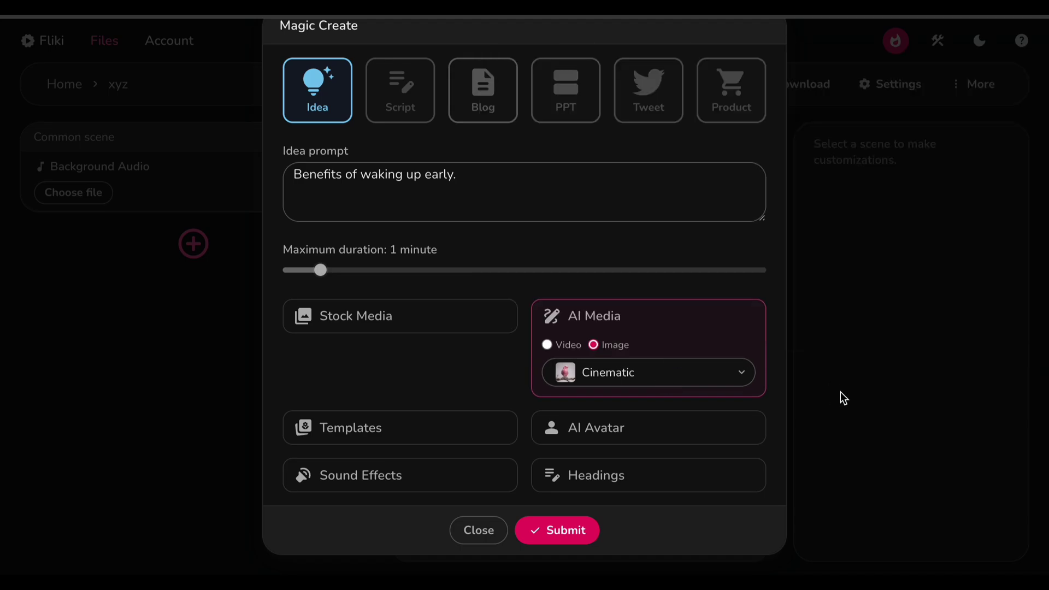
click(392, 325)
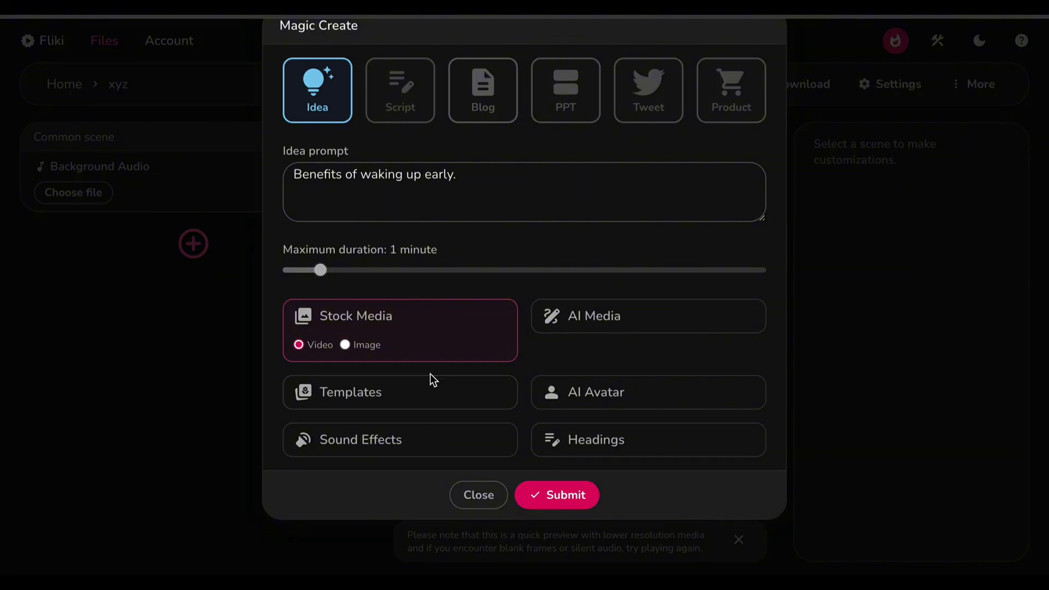
- Browse the video template gallery, then leave templates turned off
click(438, 389)
click(445, 392)
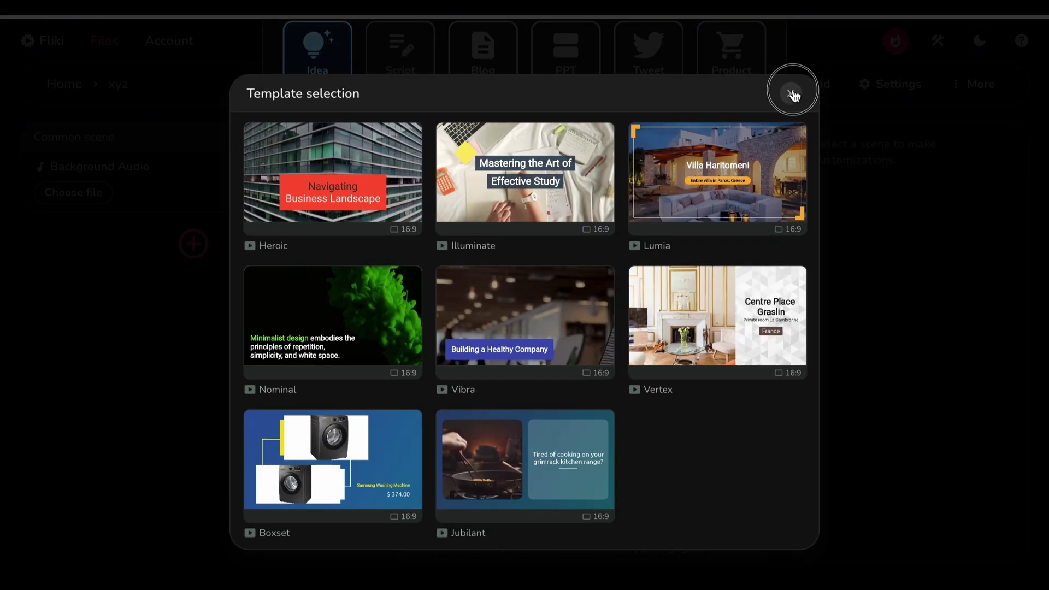
click(791, 93)
click(497, 375)
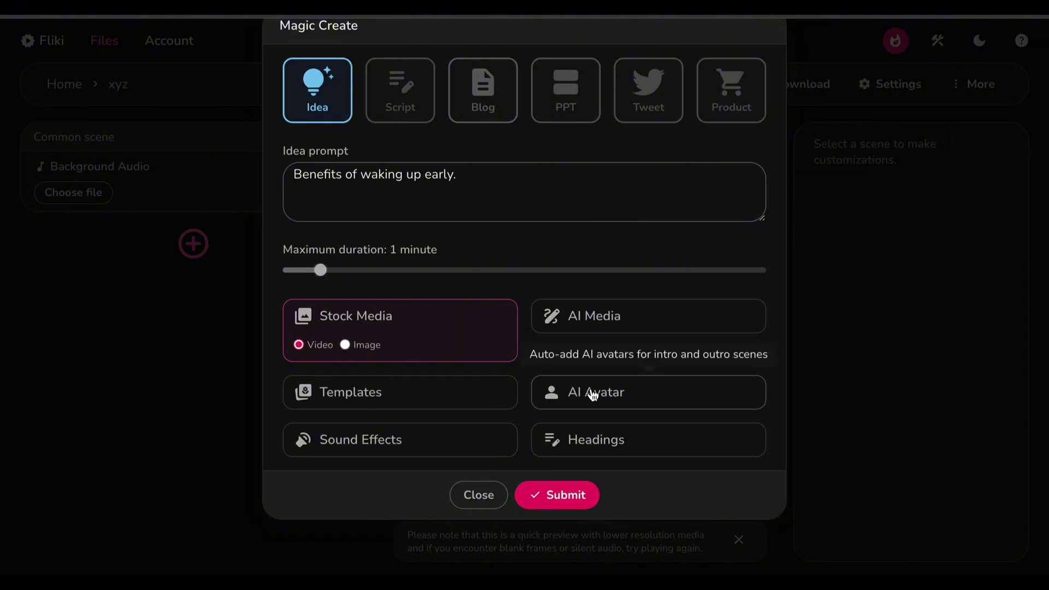
- Enable AI Avatar and browse the avatar picker's generation styles and personal avatars
click(593, 395)
click(558, 425)
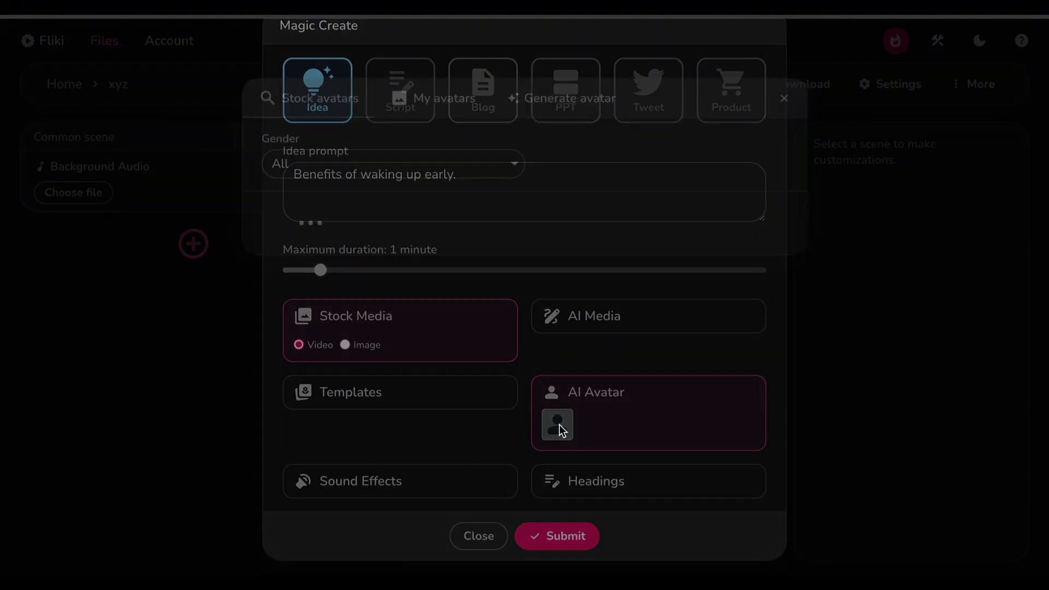
scroll(564, 476, down, 3)
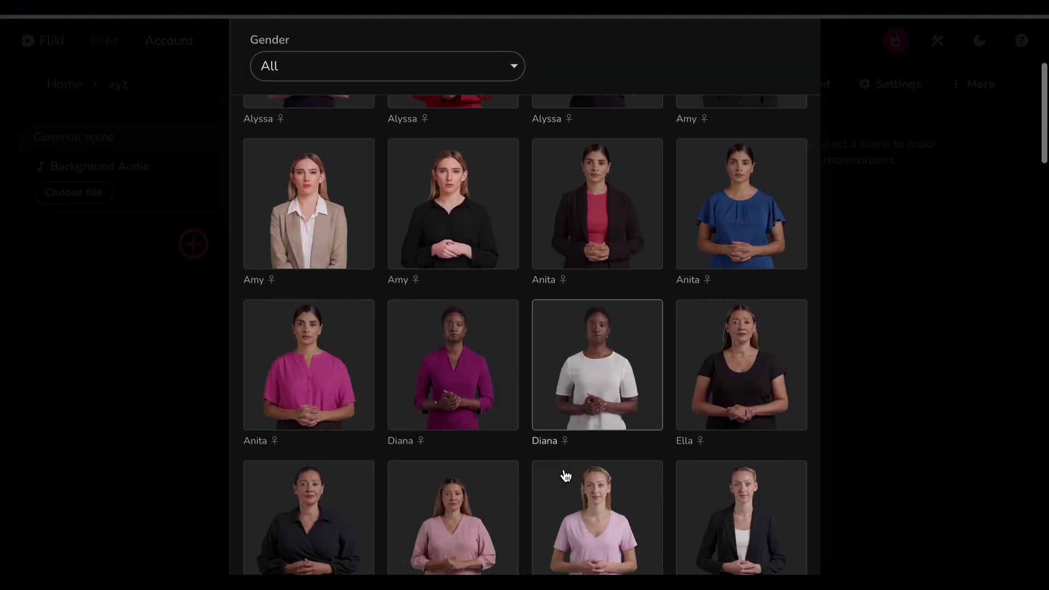
scroll(565, 477, down, 5)
scroll(565, 477, down, 5)
scroll(565, 476, down, 3)
scroll(565, 476, up, 10)
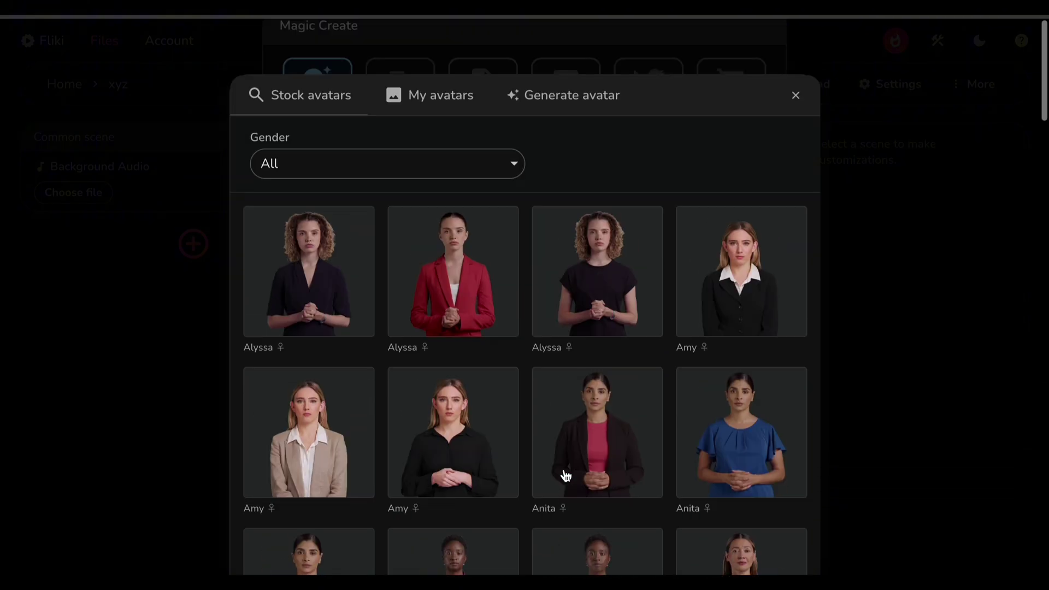
click(609, 96)
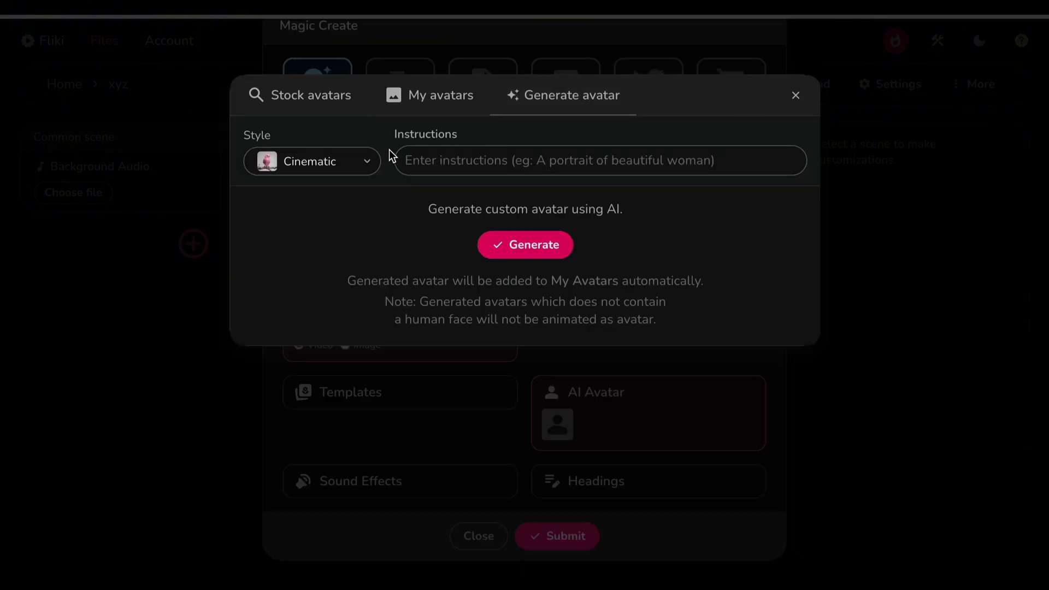
click(380, 160)
click(656, 120)
click(434, 91)
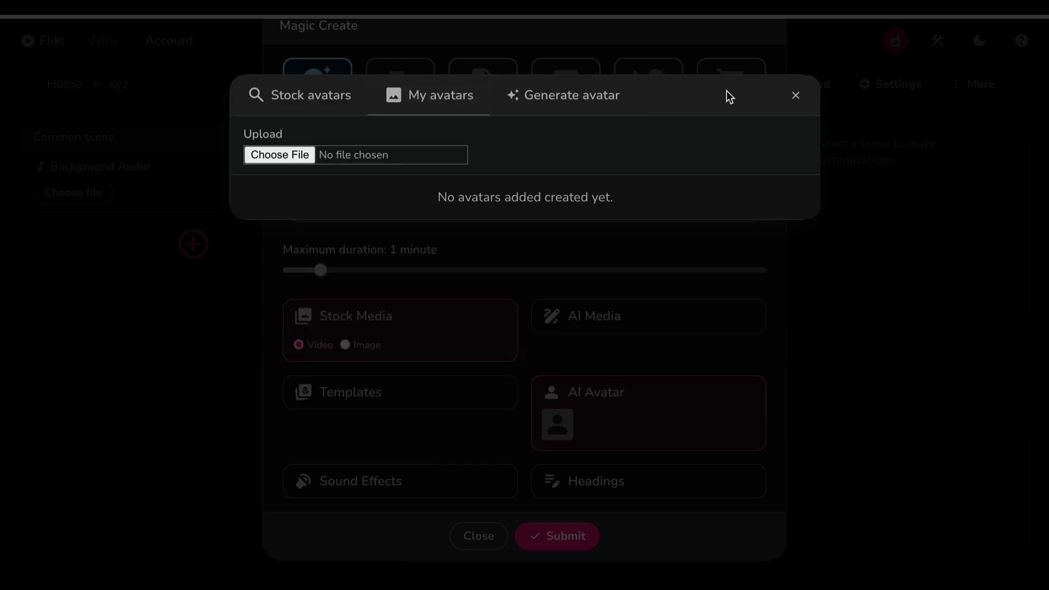
click(795, 95)
scroll(658, 299, down, 1)
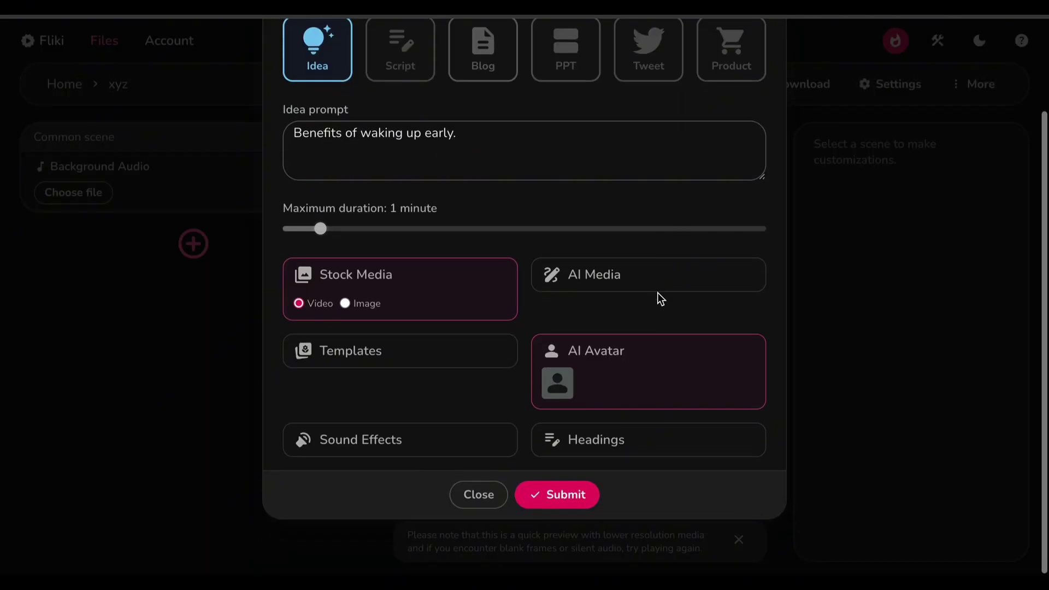
- Turn the AI avatar off, enable sound effects, and generate the one-minute video
click(611, 381)
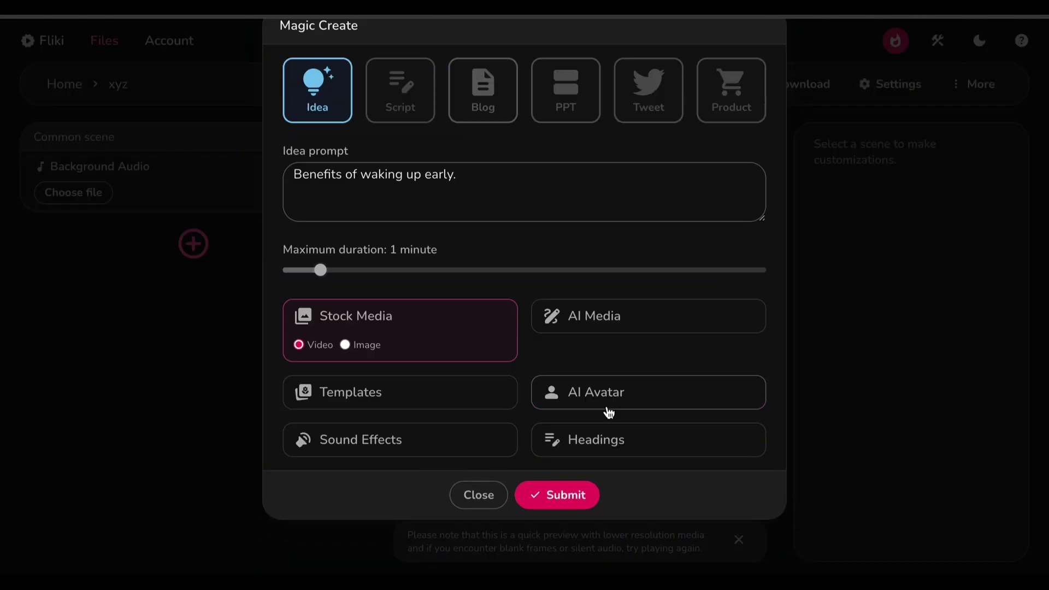
click(456, 458)
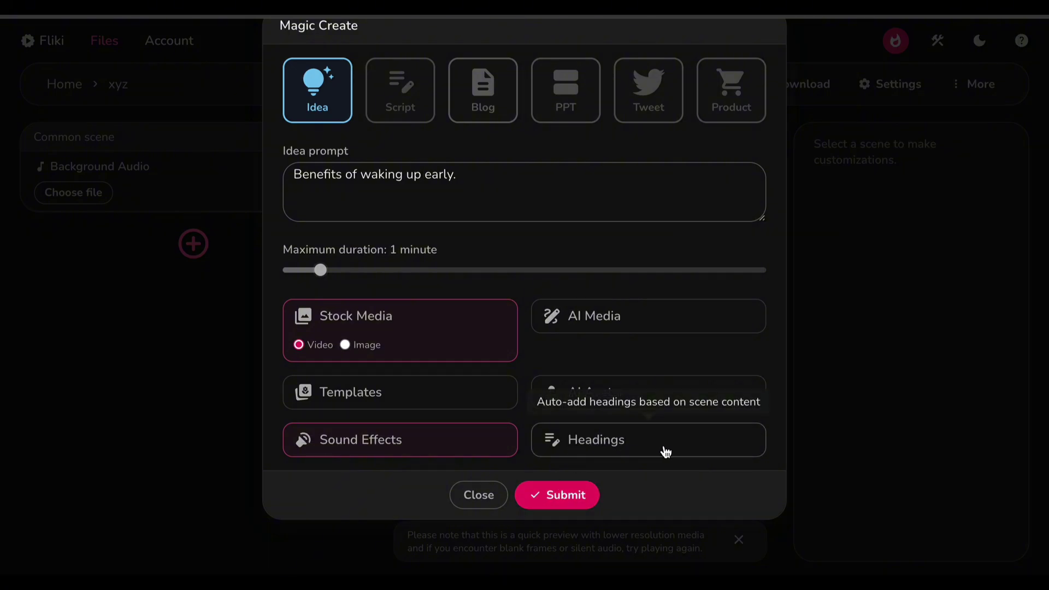
click(536, 491)
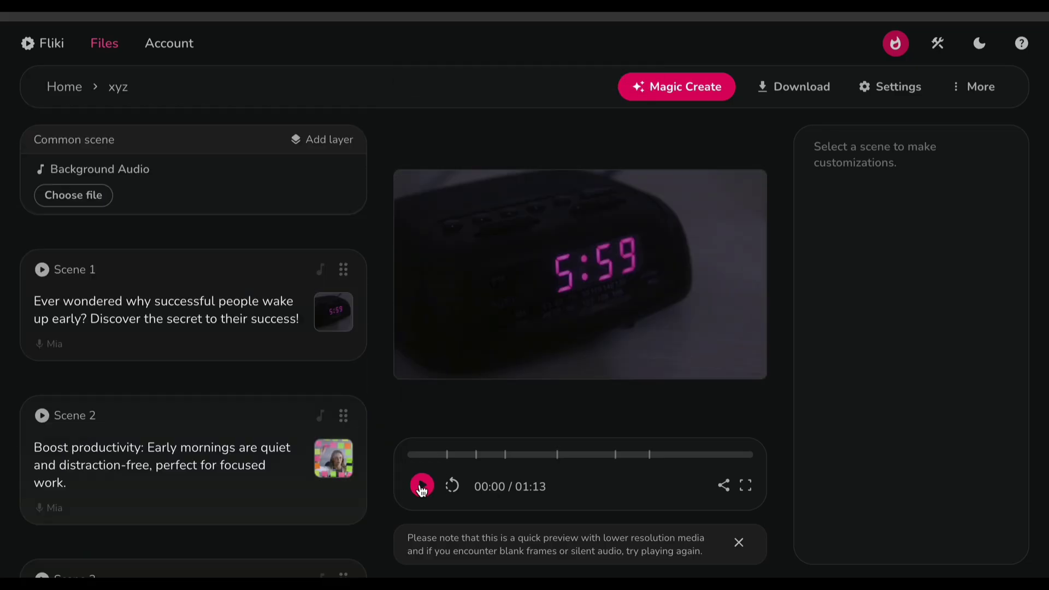
- Play the generated waking-up-early preview through to its like, share and subscribe outro
click(421, 488)
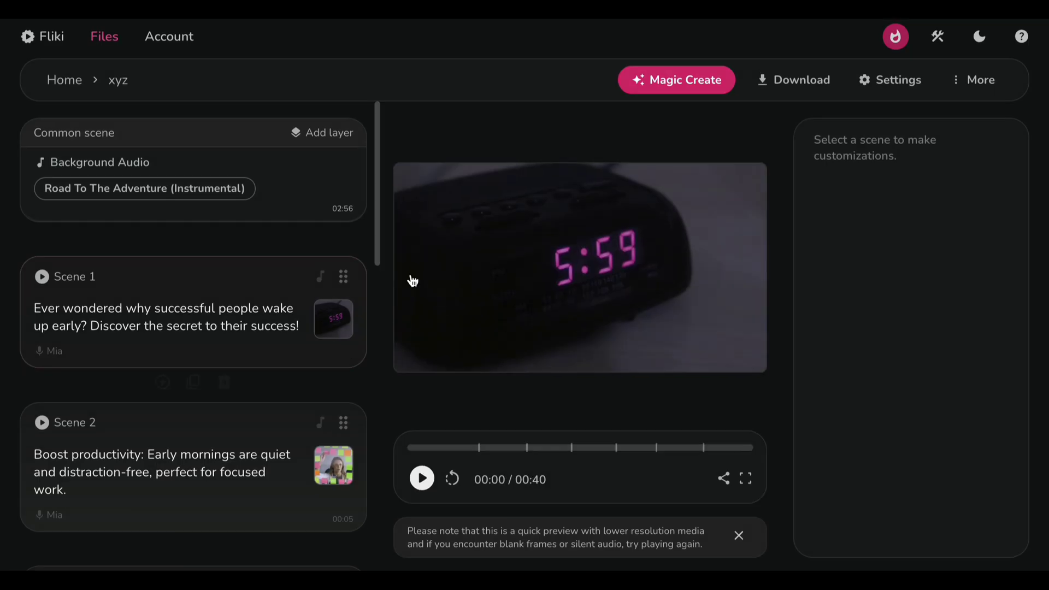
scroll(295, 355, down, 3)
scroll(295, 354, down, 5)
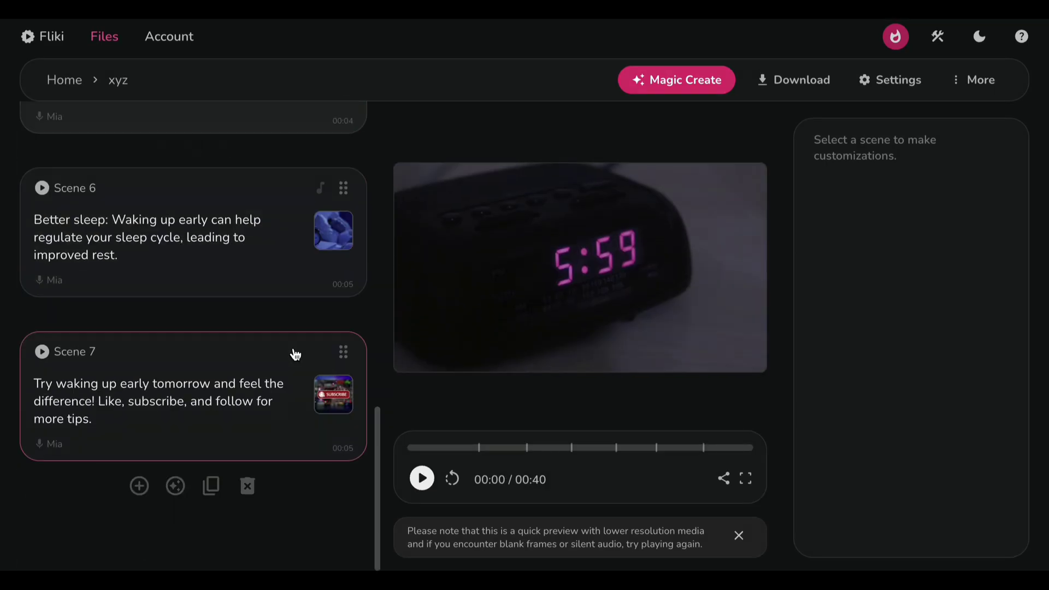
scroll(295, 354, up, 2)
scroll(295, 355, up, 5)
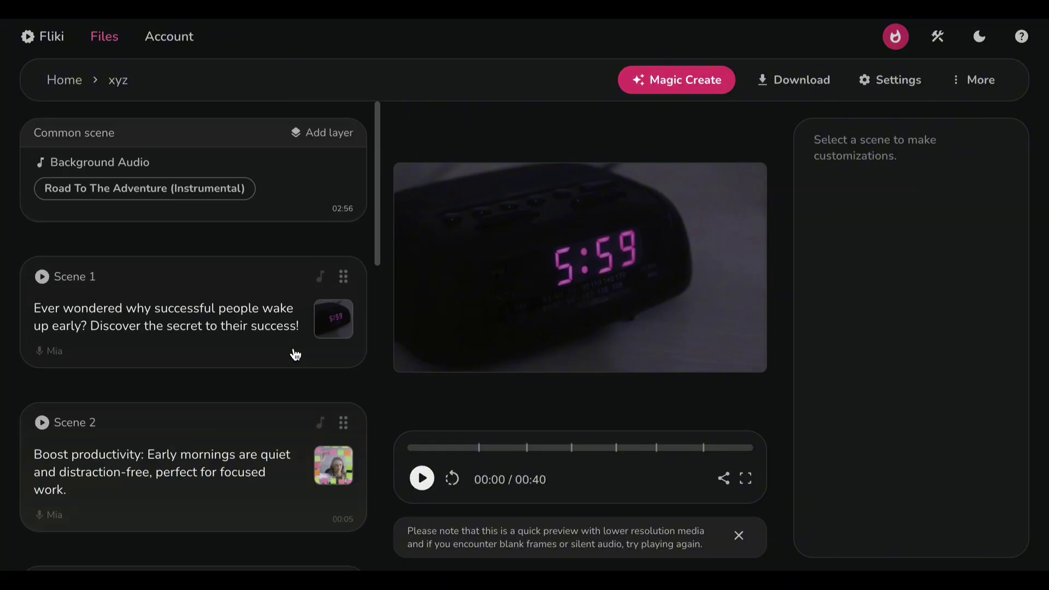
- Revise Scene 1's voiceover to add "Let's discover the secret to their success!" and replay it
click(276, 325)
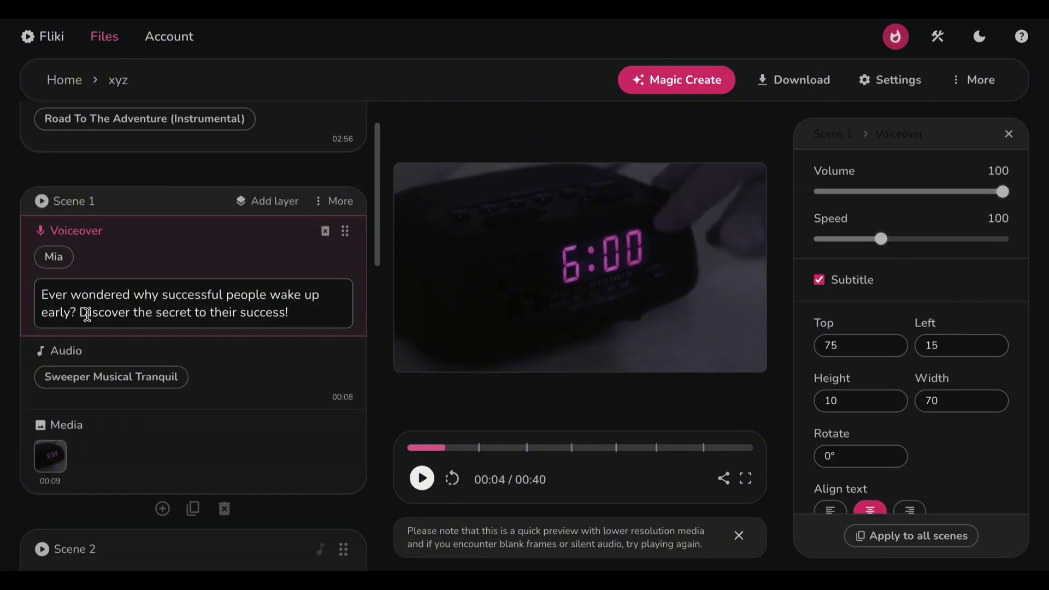
key(BackSpace)
text(Let's d)
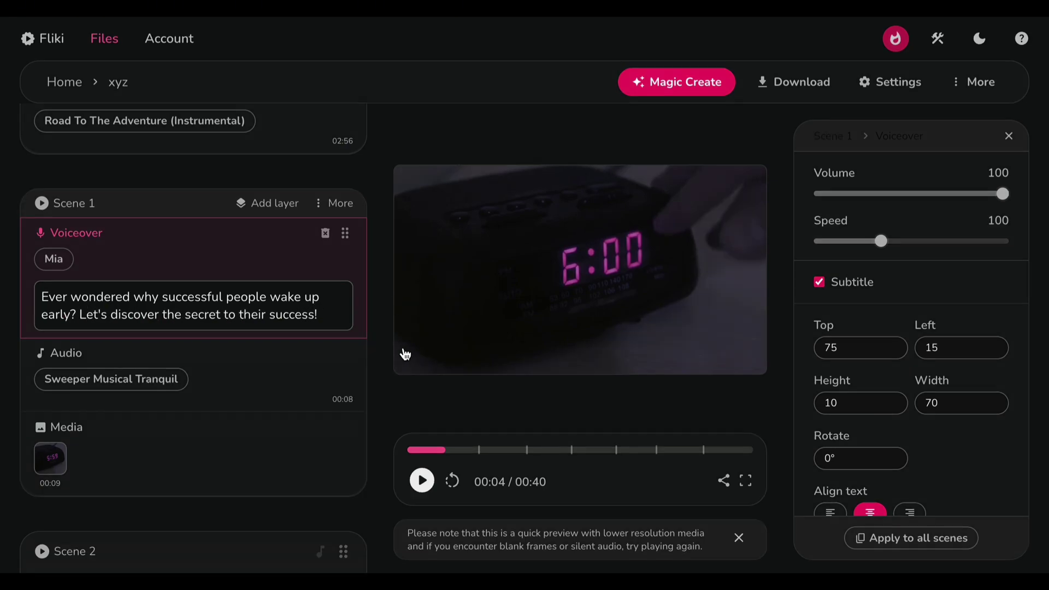
click(454, 477)
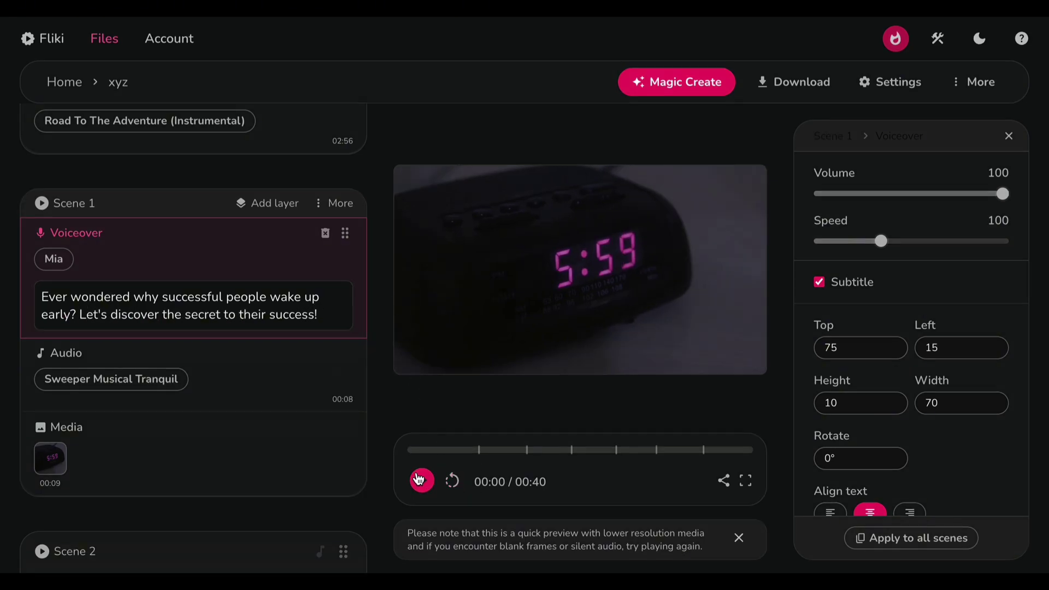
click(418, 482)
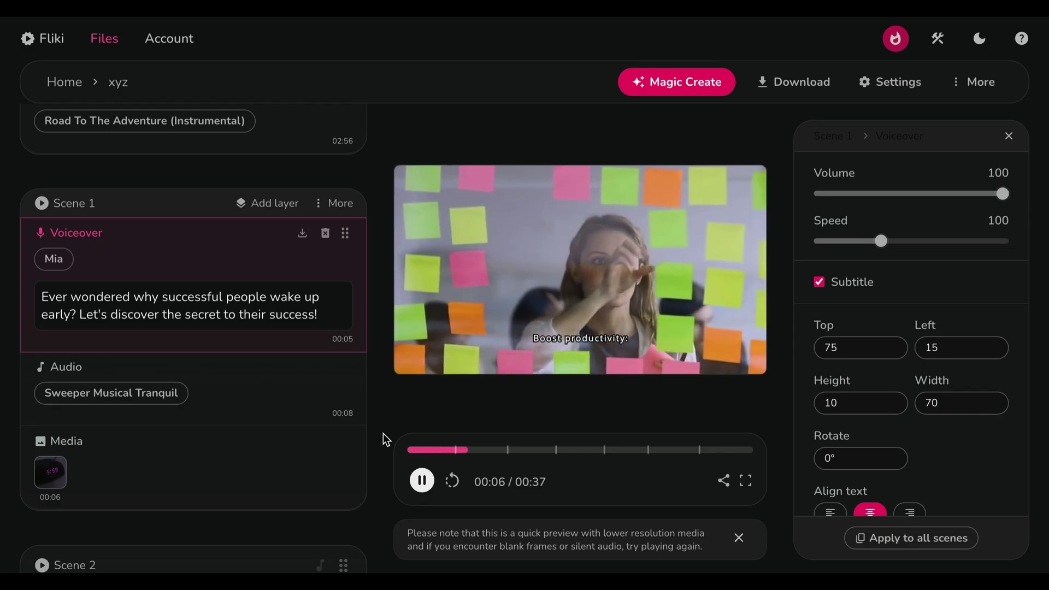
drag(480, 453, 437, 456)
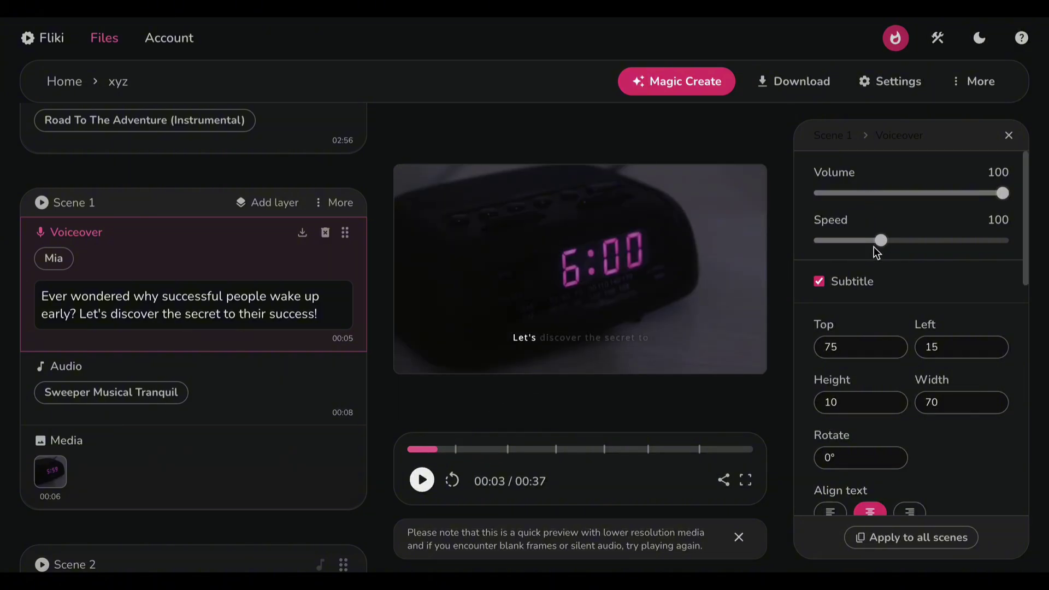
scroll(889, 300, down, 2)
scroll(888, 300, down, 1)
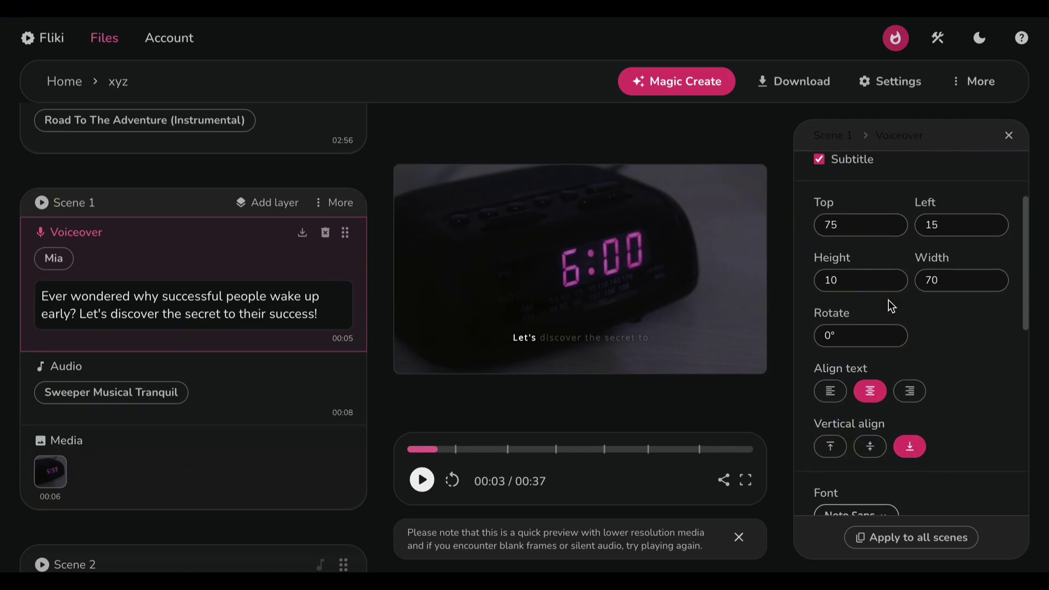
- Try subtitle alignments and positions, then set the font to Josefin Sans at size 40
click(831, 392)
click(910, 391)
click(871, 392)
click(870, 446)
click(830, 446)
click(910, 446)
scroll(940, 428, down, 1)
scroll(941, 428, down, 2)
scroll(941, 429, down, 2)
click(870, 280)
scroll(871, 291, up, 3)
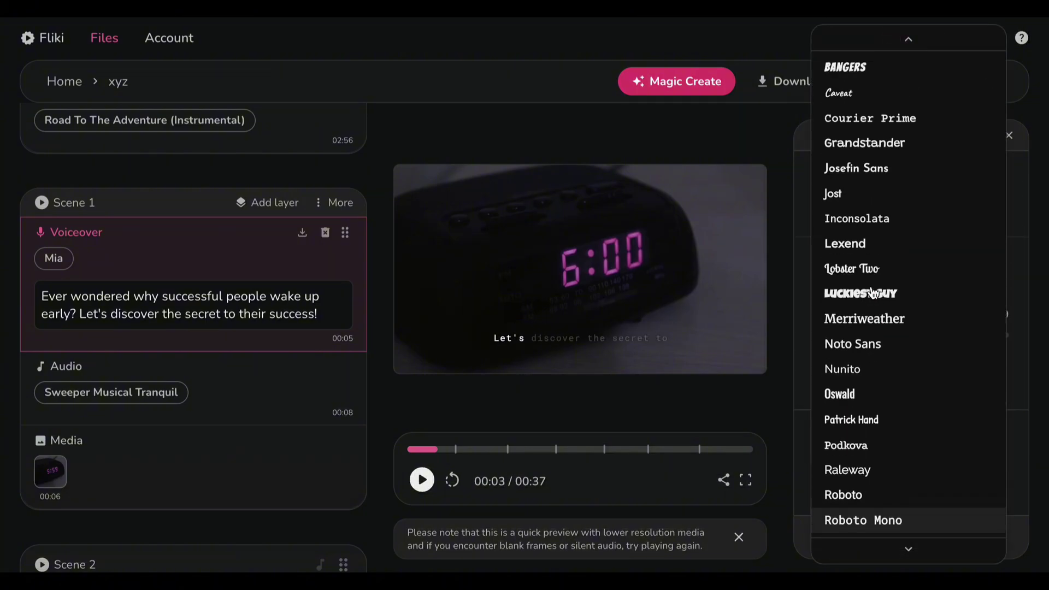
click(869, 170)
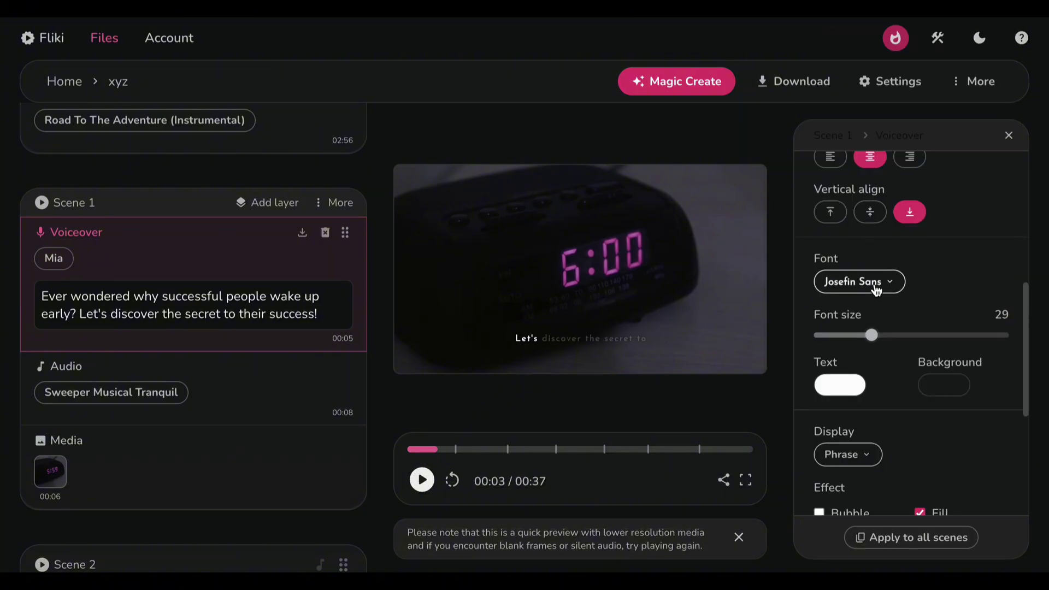
mouse_move(872, 336)
mouse_down()
mouse_move(862, 335)
mouse_move(891, 337)
mouse_up()
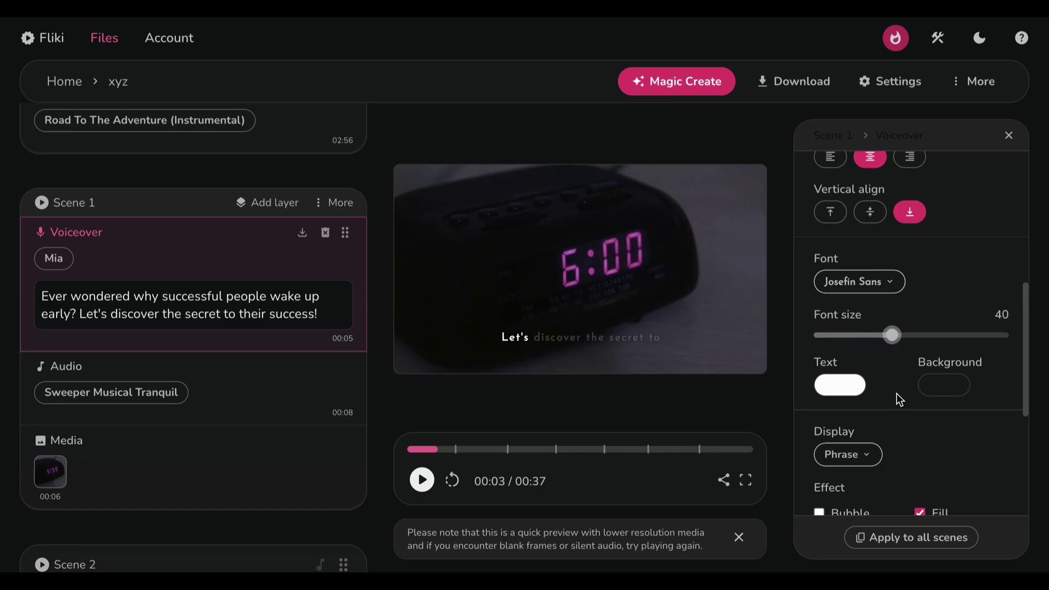
scroll(897, 393, down, 3)
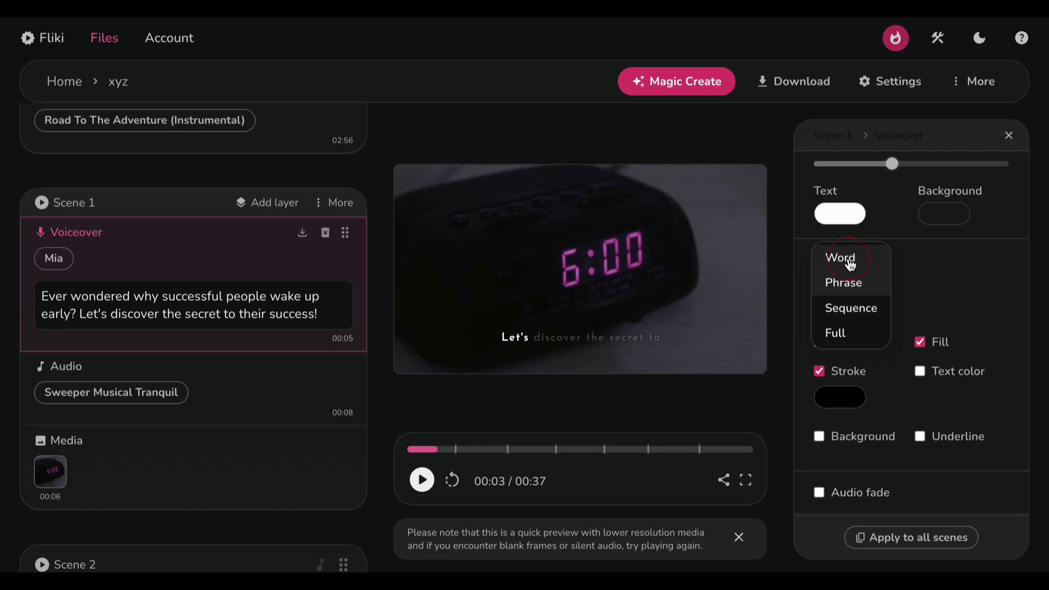
- Try the word, sequence and sentence subtitle modes, settling on Display Phrase
click(869, 288)
click(847, 262)
click(852, 283)
click(851, 305)
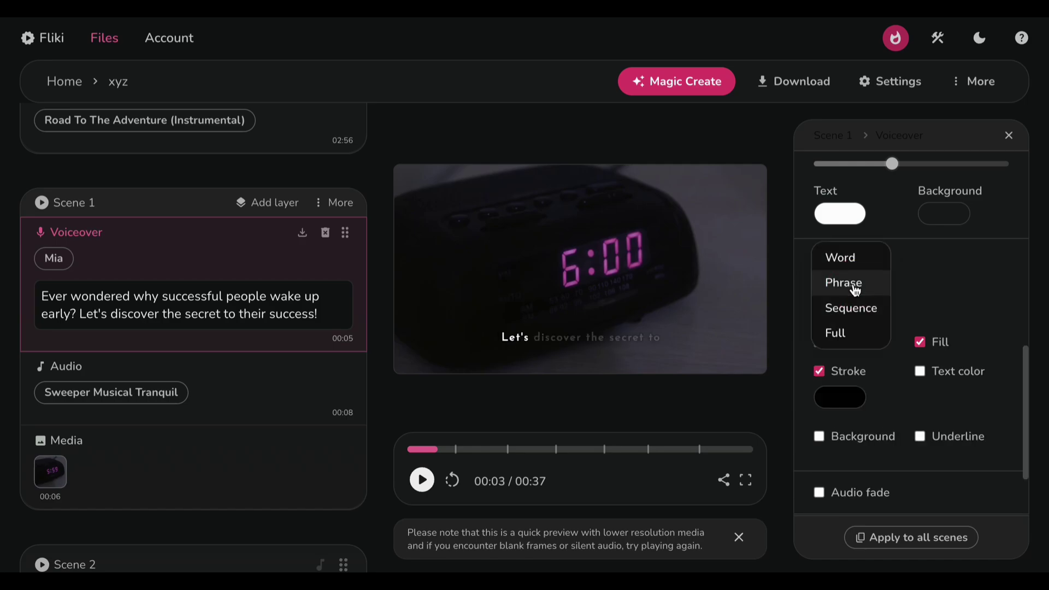
click(854, 306)
click(854, 287)
click(856, 308)
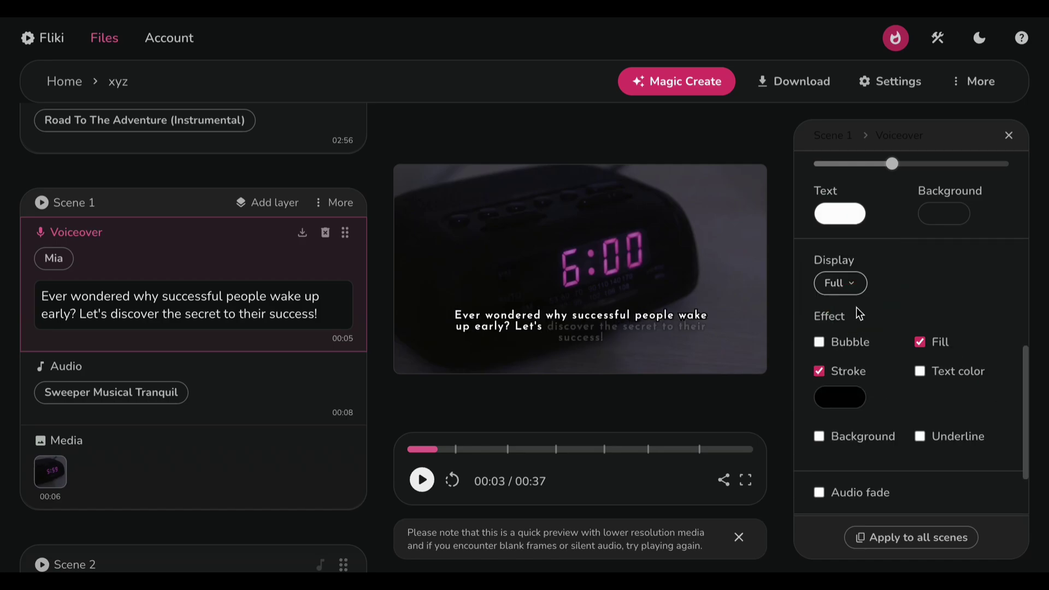
click(853, 282)
click(849, 233)
scroll(903, 300, down, 2)
scroll(902, 299, down, 1)
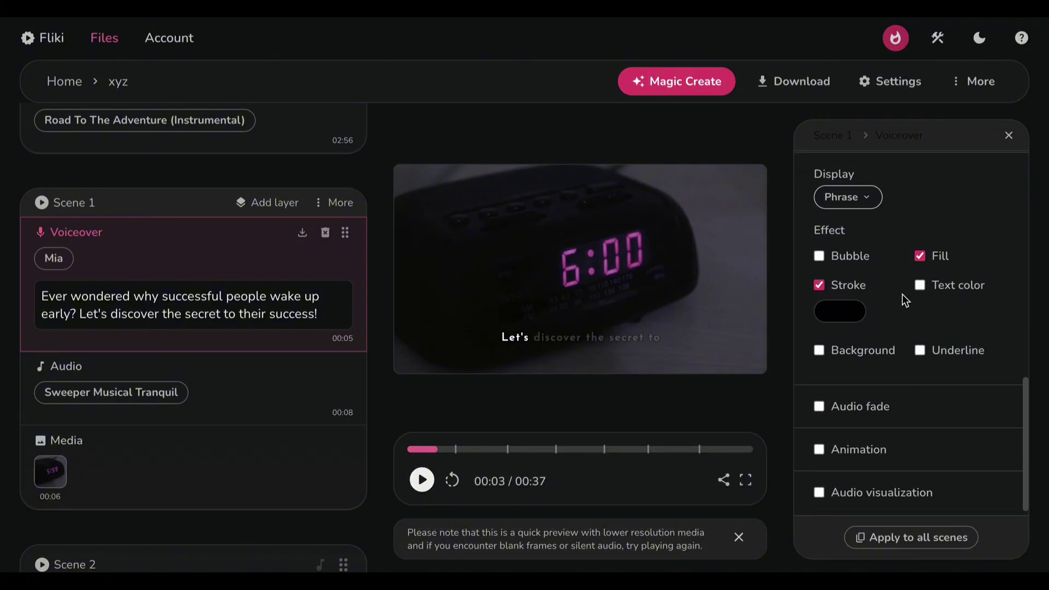
- Toggle the bubble, fade, animation and waveform options, then copy caption settings to all voiceovers
click(819, 256)
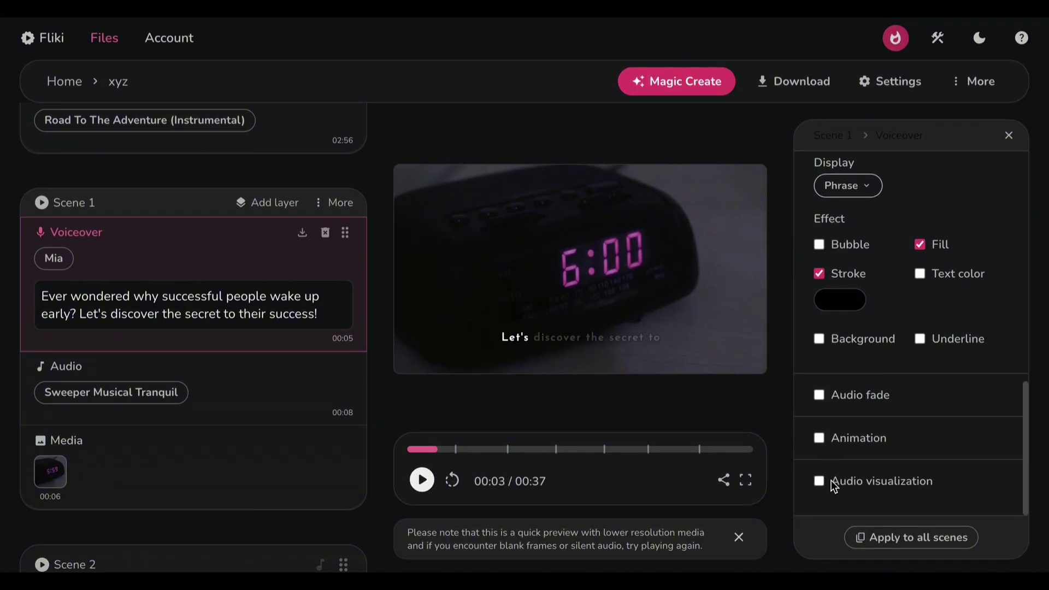
click(820, 395)
click(820, 438)
scroll(902, 410, down, 2)
click(820, 326)
click(867, 479)
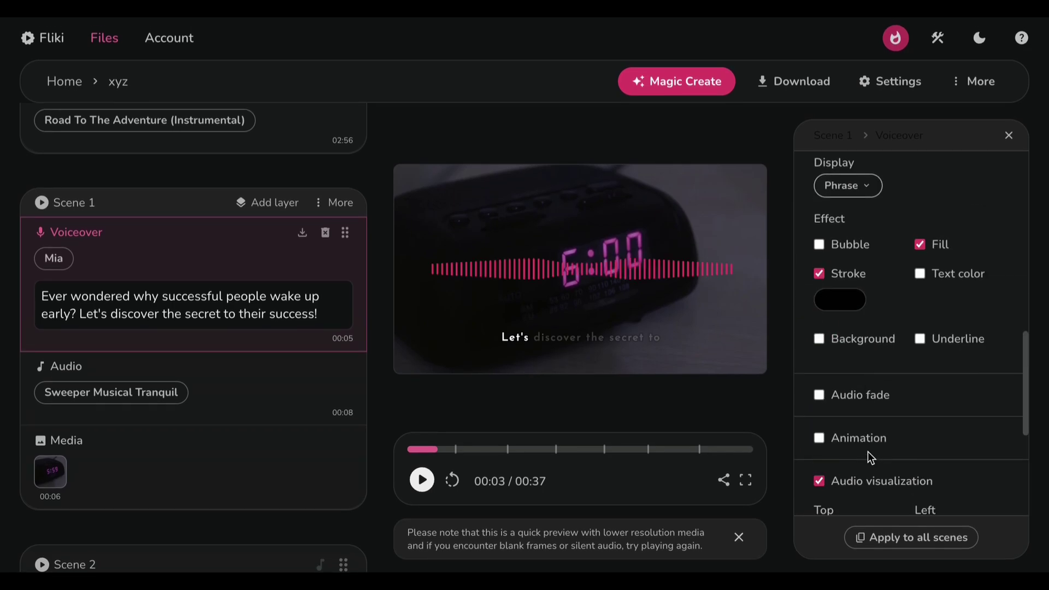
scroll(867, 455, down, 3)
scroll(869, 453, down, 2)
scroll(869, 453, up, 2)
click(869, 453)
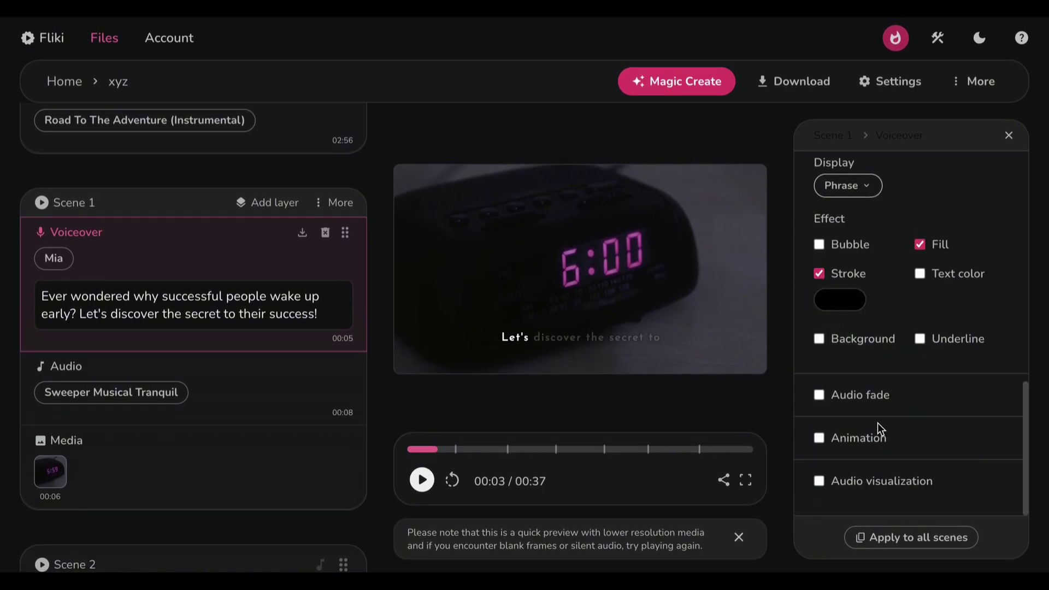
click(898, 540)
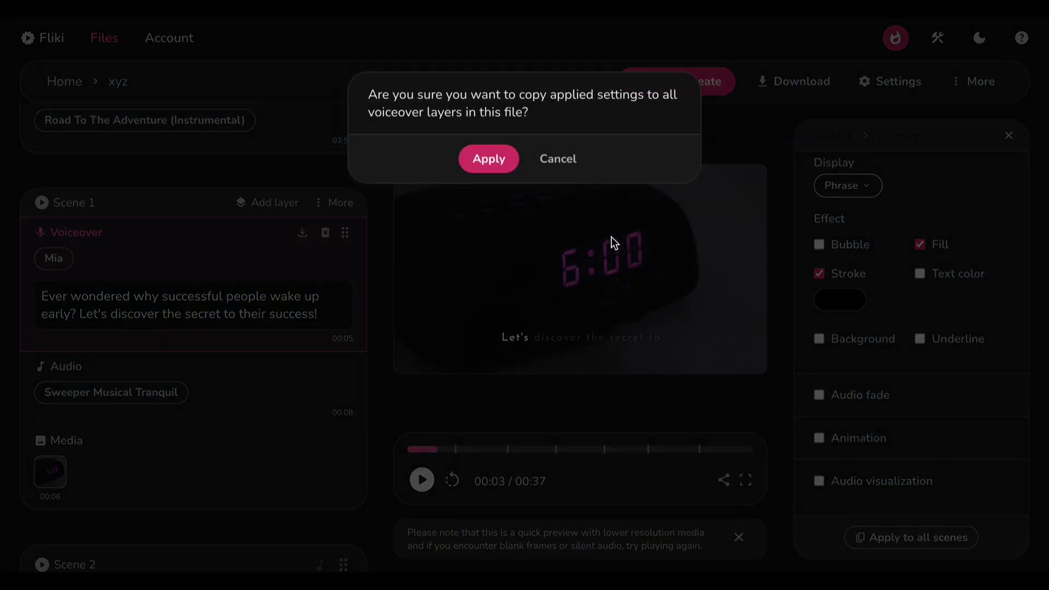
click(489, 159)
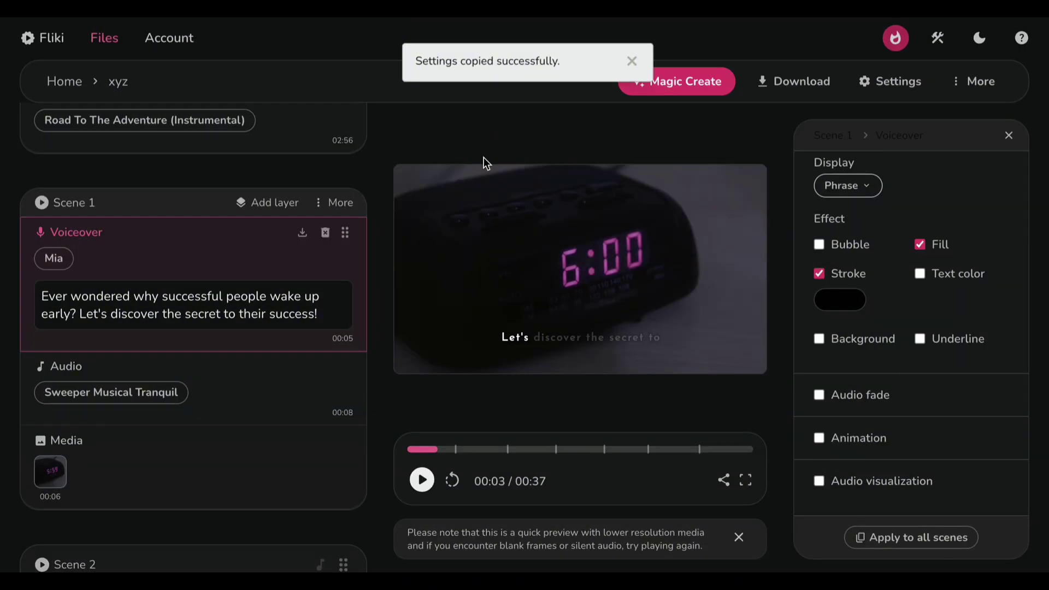
- Open Scene 1's Sweeper Musical Tranquil settings and browse sound effects and My library unchanged
click(229, 386)
scroll(229, 387, down, 1)
scroll(229, 386, down, 1)
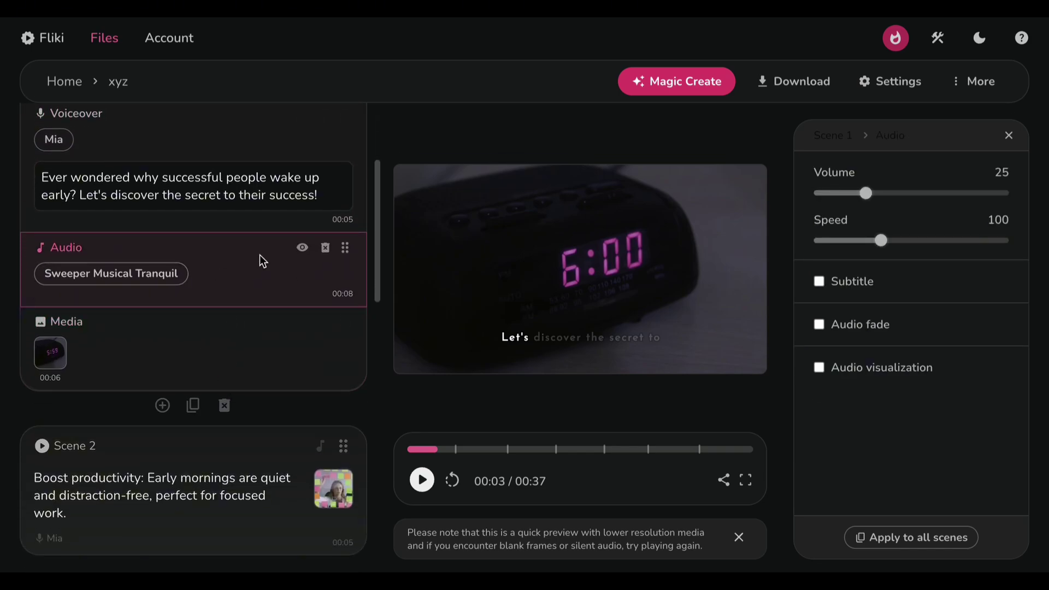
click(156, 273)
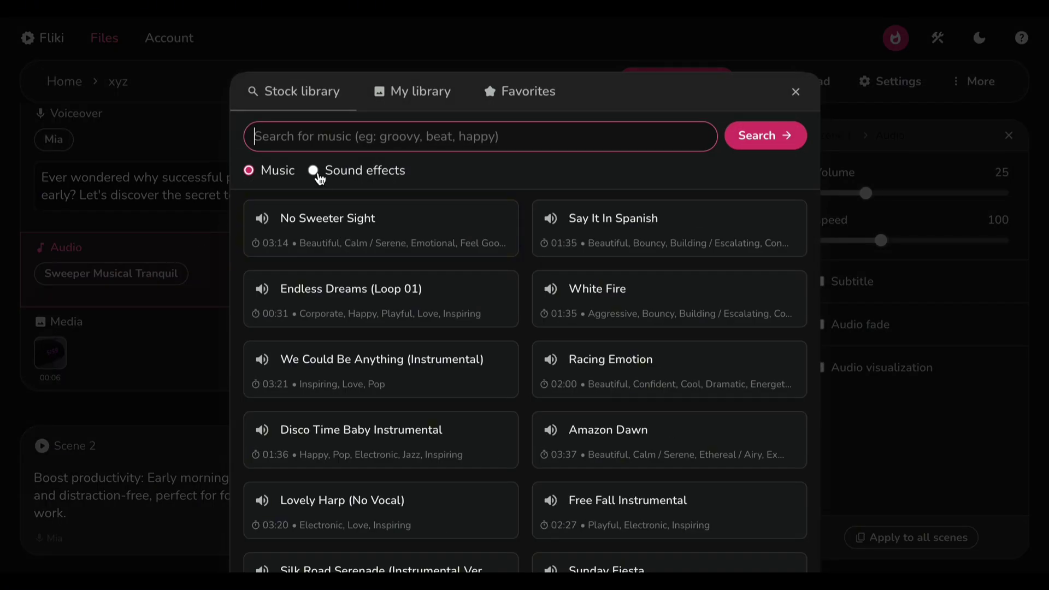
click(316, 170)
scroll(539, 387, down, 1)
scroll(539, 387, down, 2)
scroll(539, 387, up, 3)
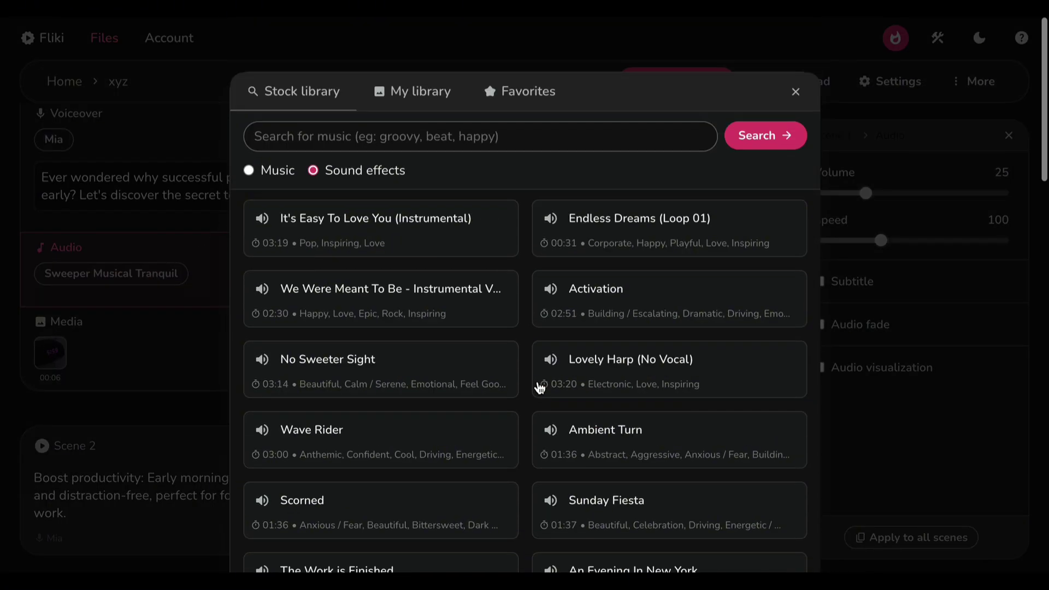
click(425, 97)
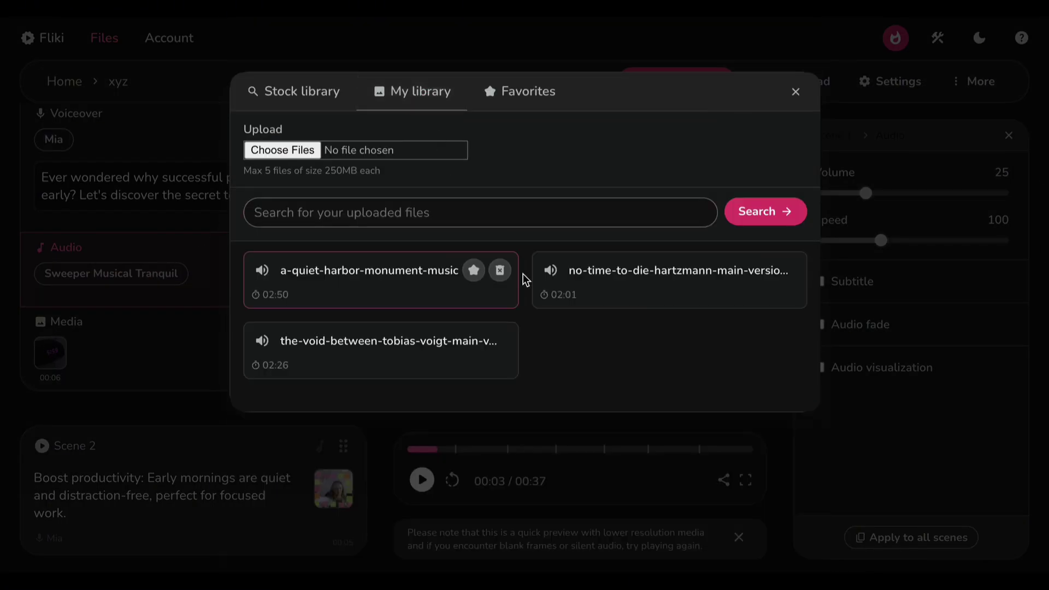
click(794, 93)
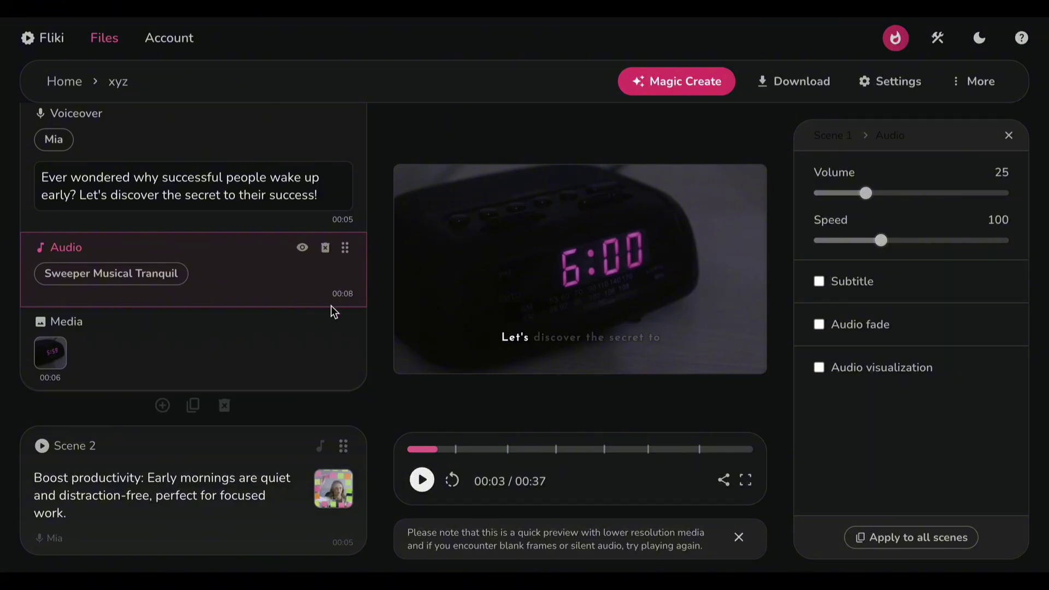
- Open Scene 1's alarm-clock media settings and browse AI video styles and My library unchanged
mouse_move(194, 348)
click(281, 360)
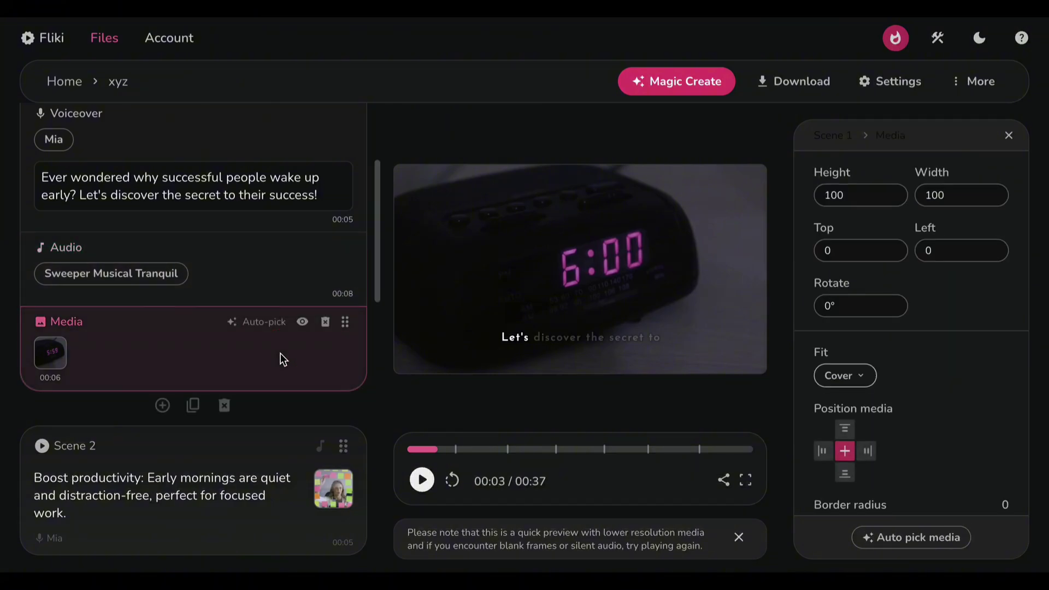
click(51, 355)
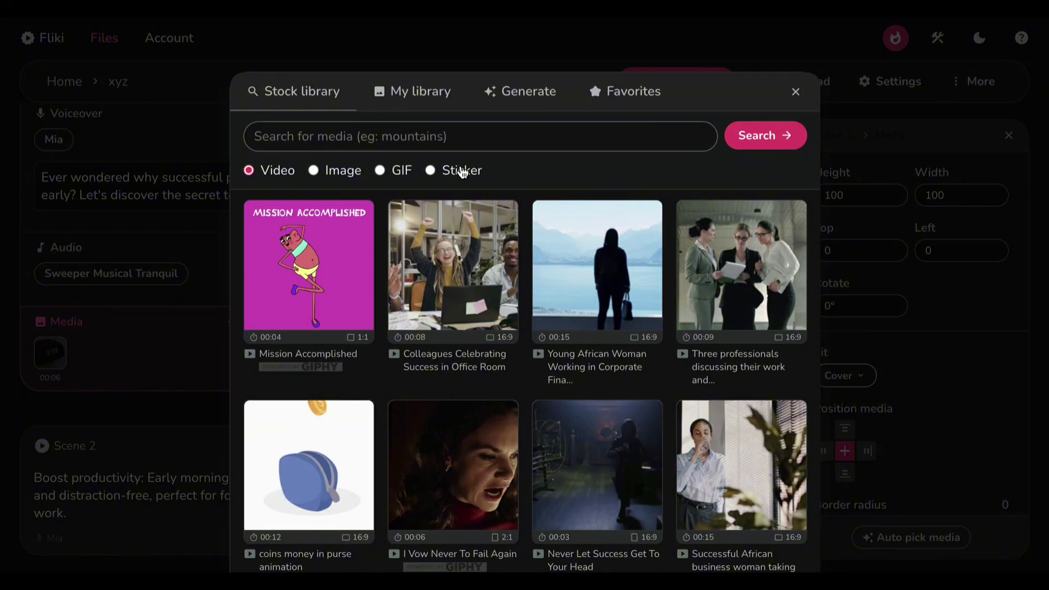
click(516, 92)
click(332, 194)
click(335, 159)
click(405, 91)
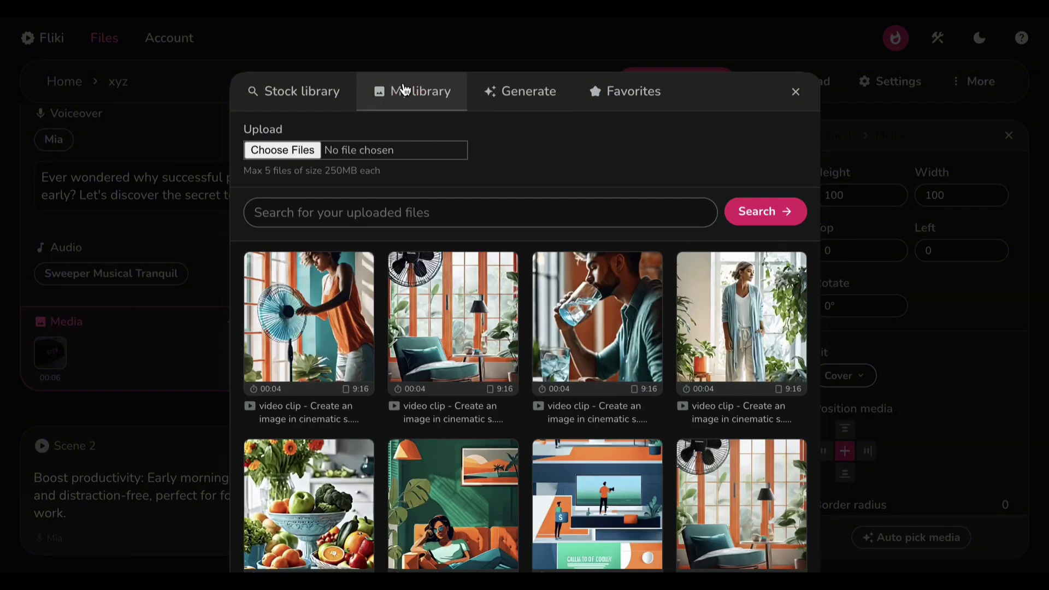
click(795, 92)
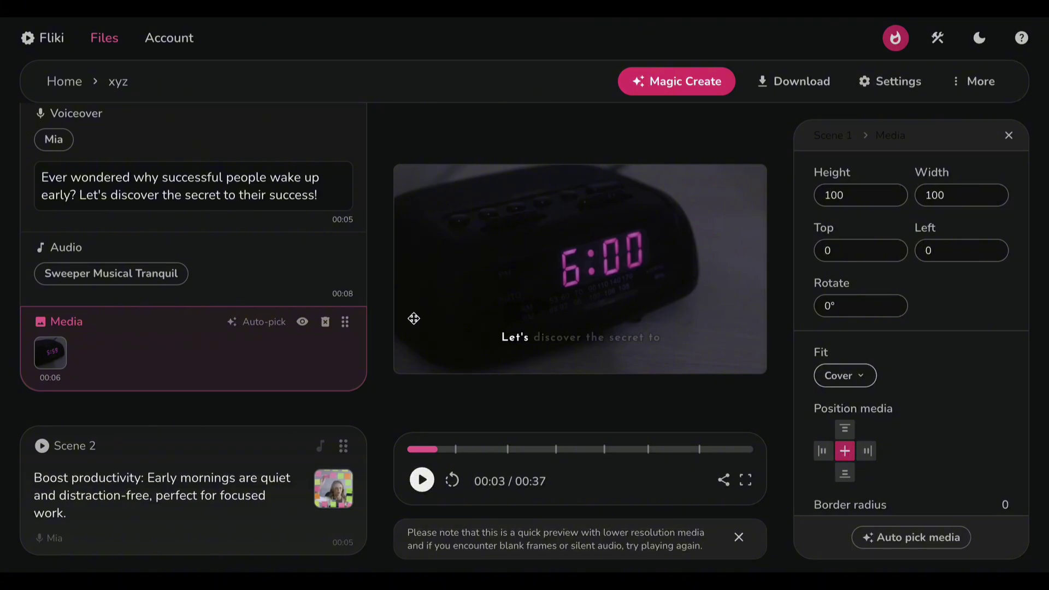
scroll(894, 217, down, 1)
scroll(893, 217, down, 3)
scroll(894, 220, down, 3)
scroll(894, 218, up, 3)
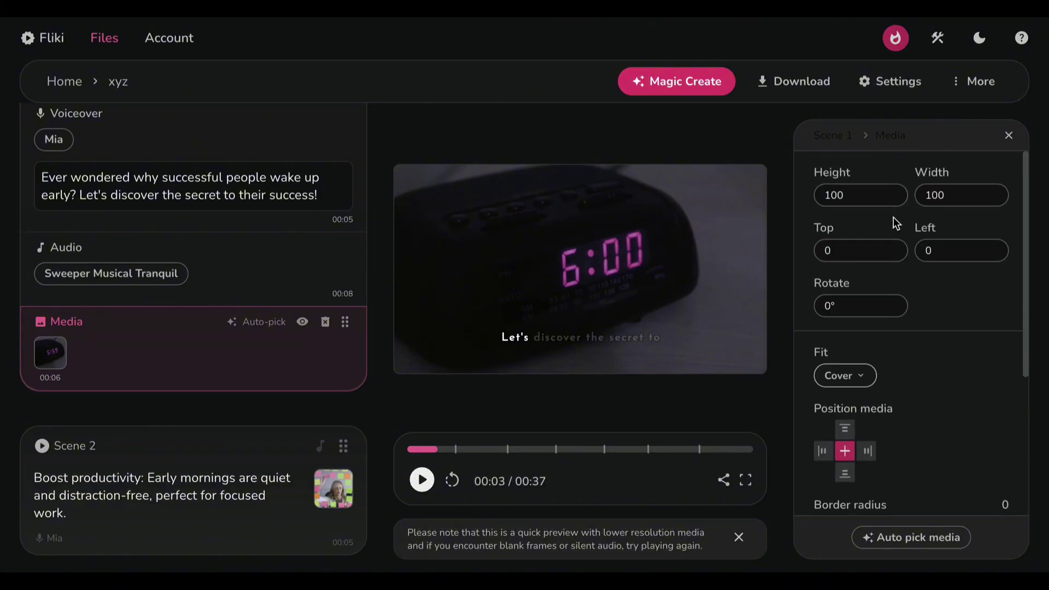
scroll(342, 449, down, 2)
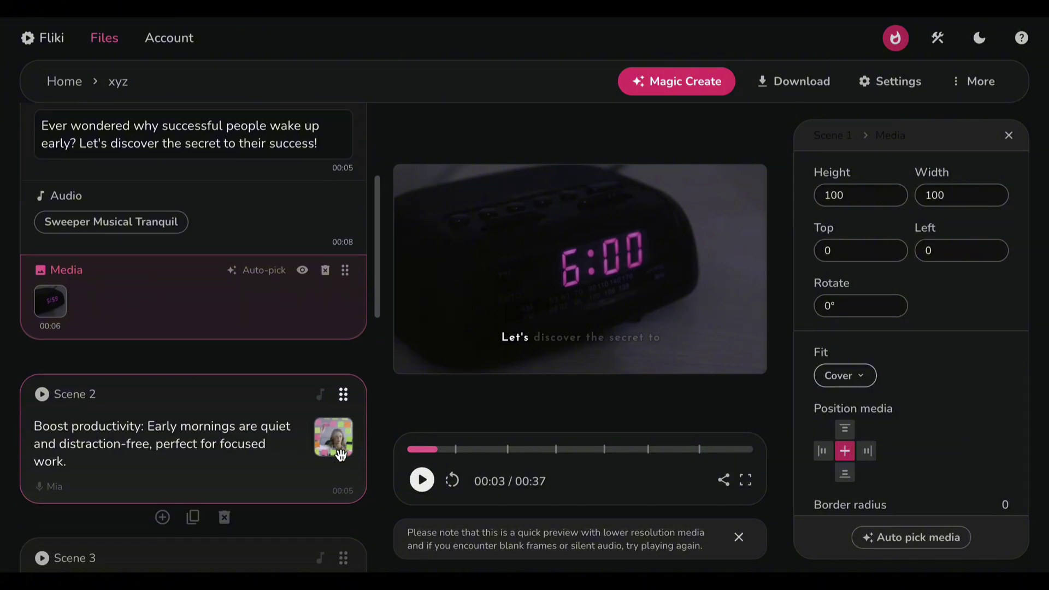
scroll(341, 456, down, 10)
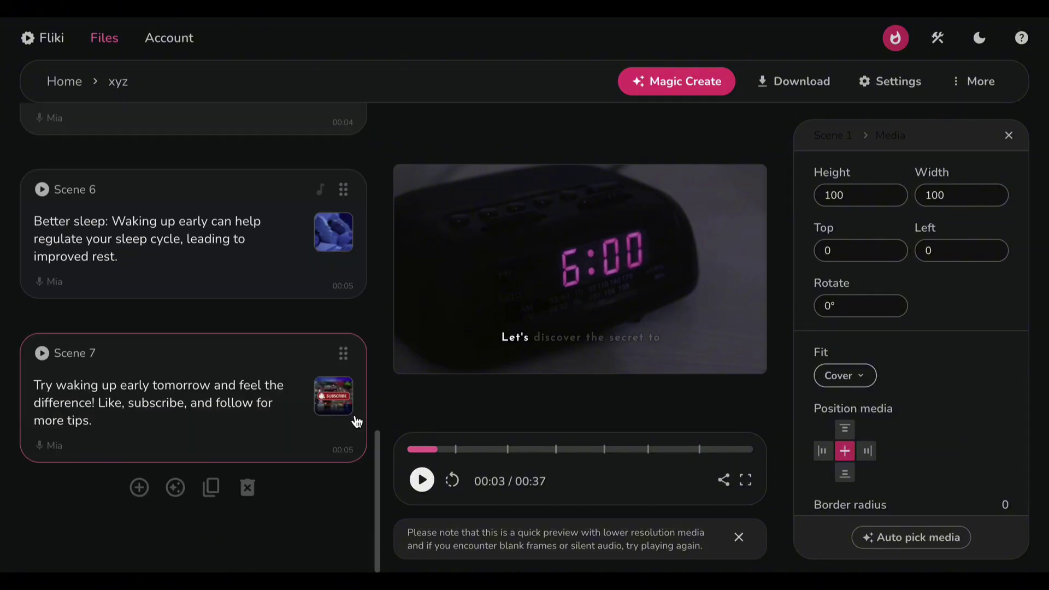
click(176, 488)
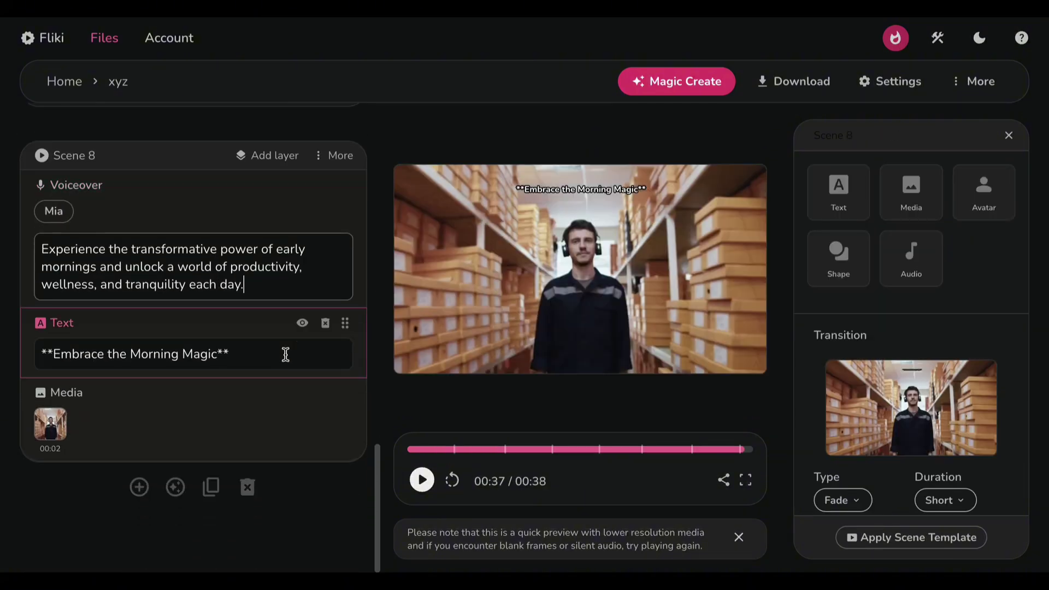
click(325, 187)
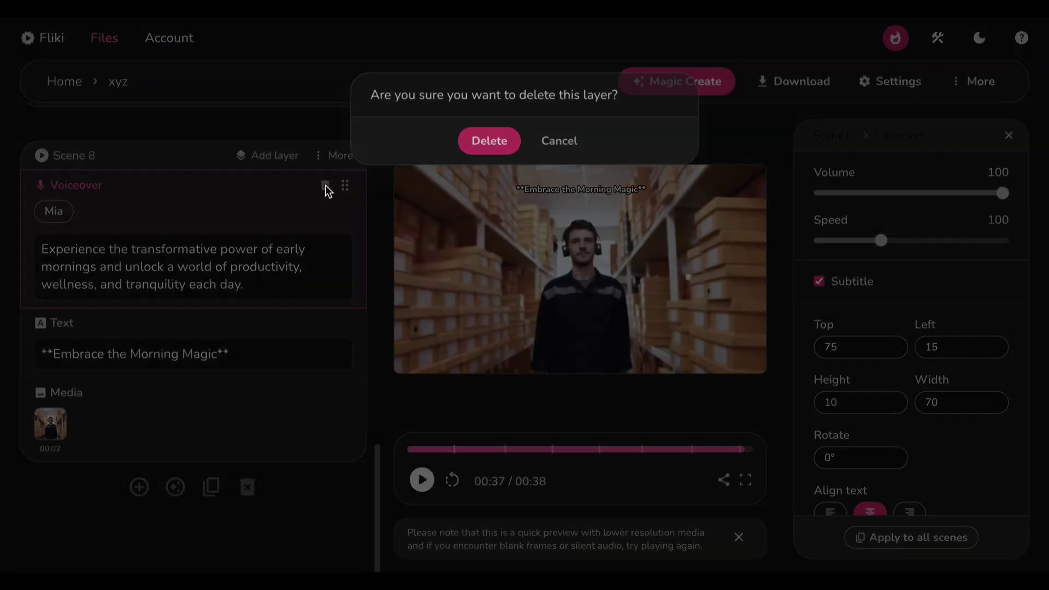
click(487, 141)
click(325, 325)
click(489, 143)
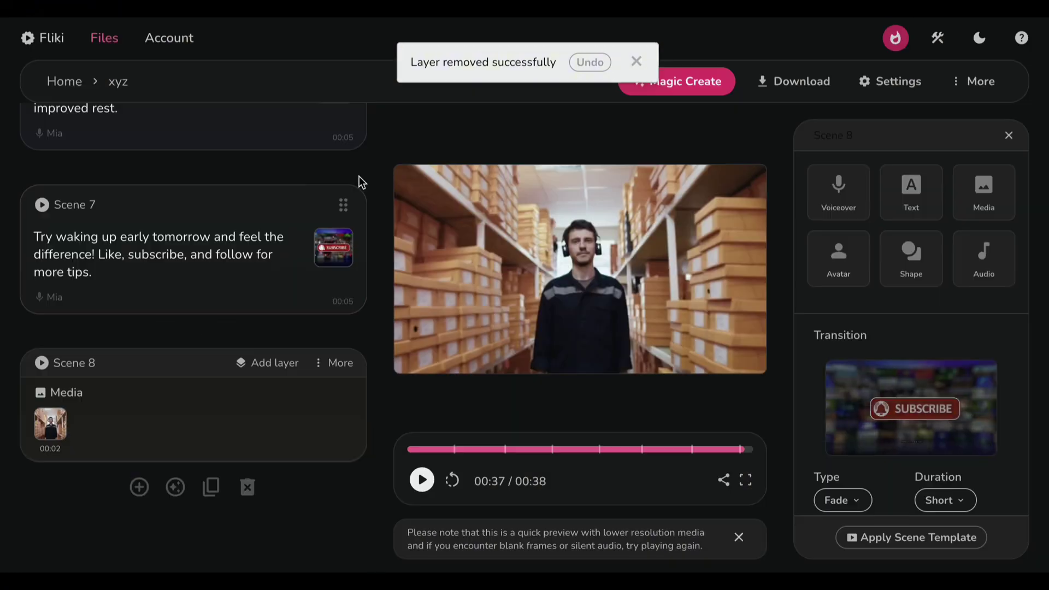
click(246, 487)
- Confirm deleting Scene 8, then browse the music library but keep Road To The Adventure (Instrumental)
click(489, 142)
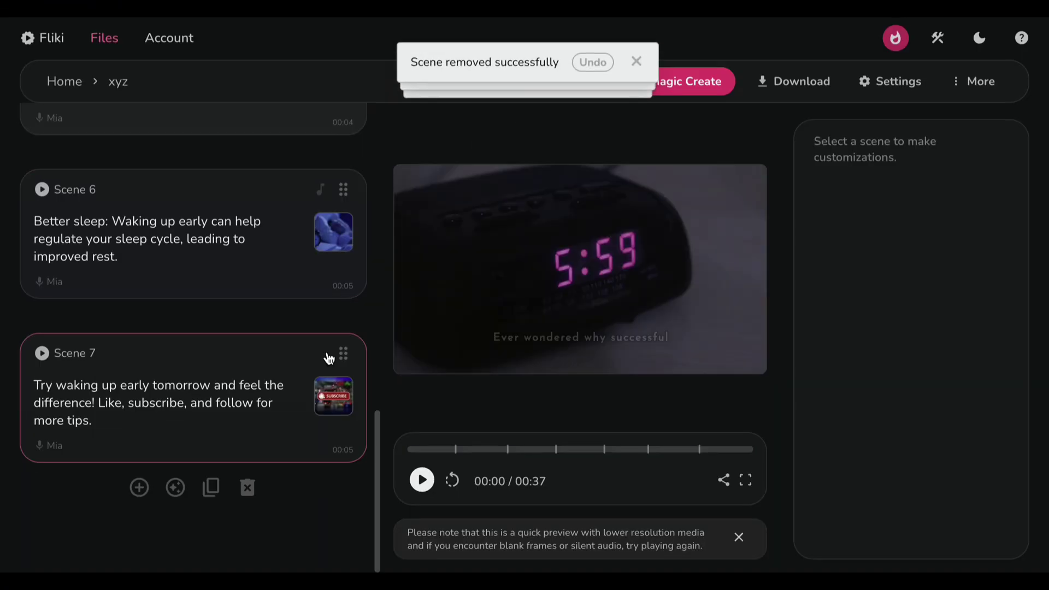
scroll(327, 359, up, 1)
scroll(327, 359, up, 3)
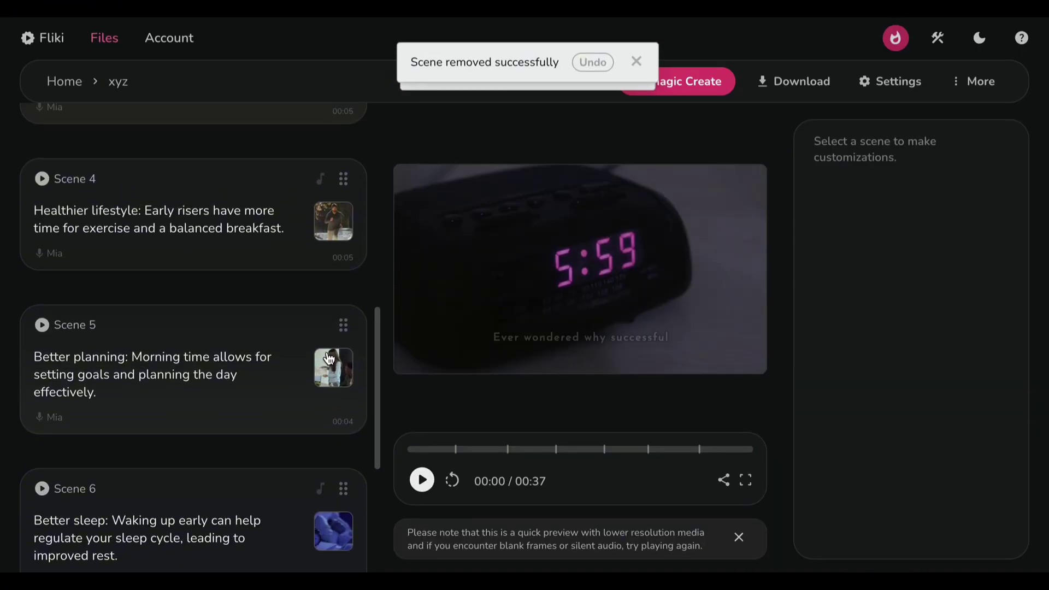
scroll(327, 358, up, 2)
scroll(327, 359, up, 5)
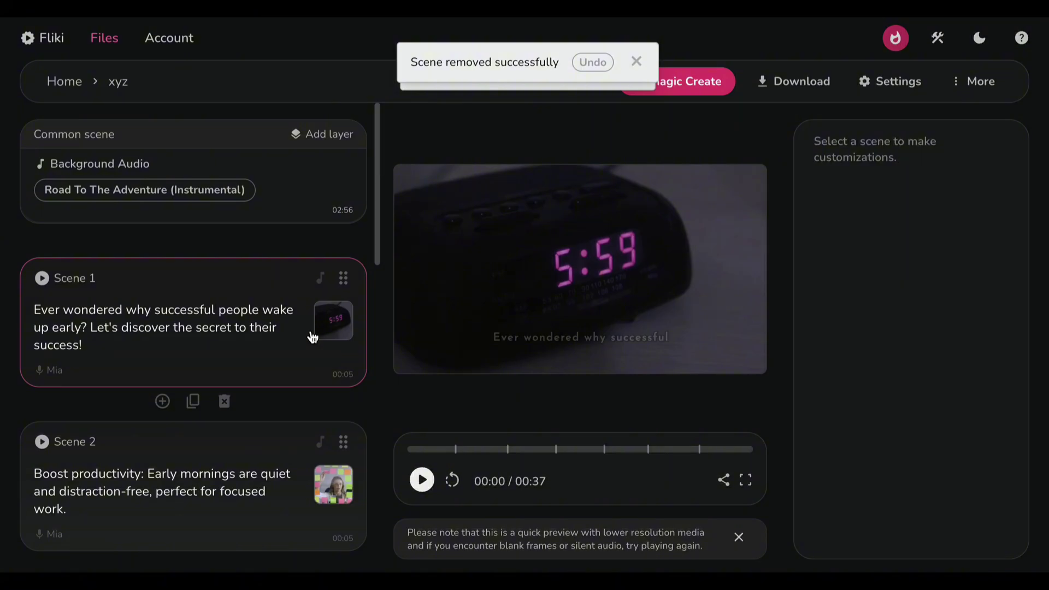
mouse_move(193, 171)
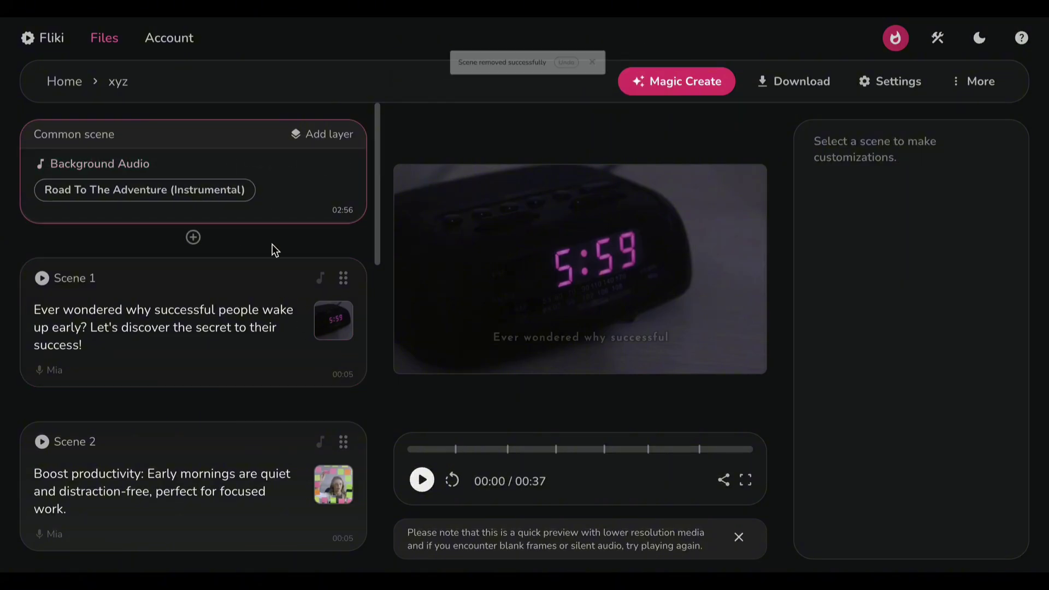
click(231, 194)
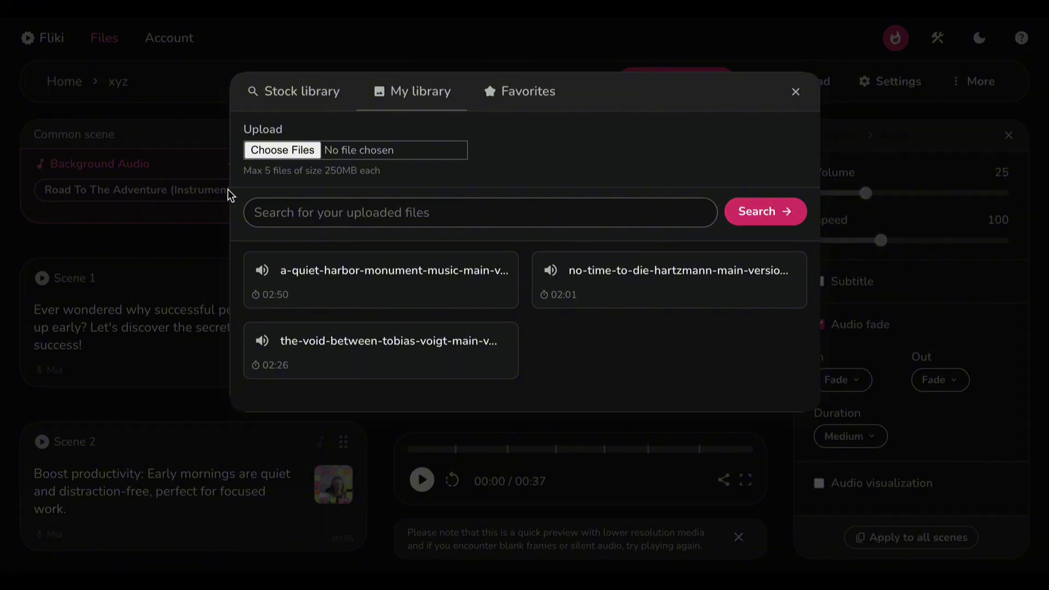
click(317, 98)
scroll(396, 454, down, 3)
scroll(397, 455, down, 2)
scroll(396, 454, up, 5)
click(433, 112)
click(795, 93)
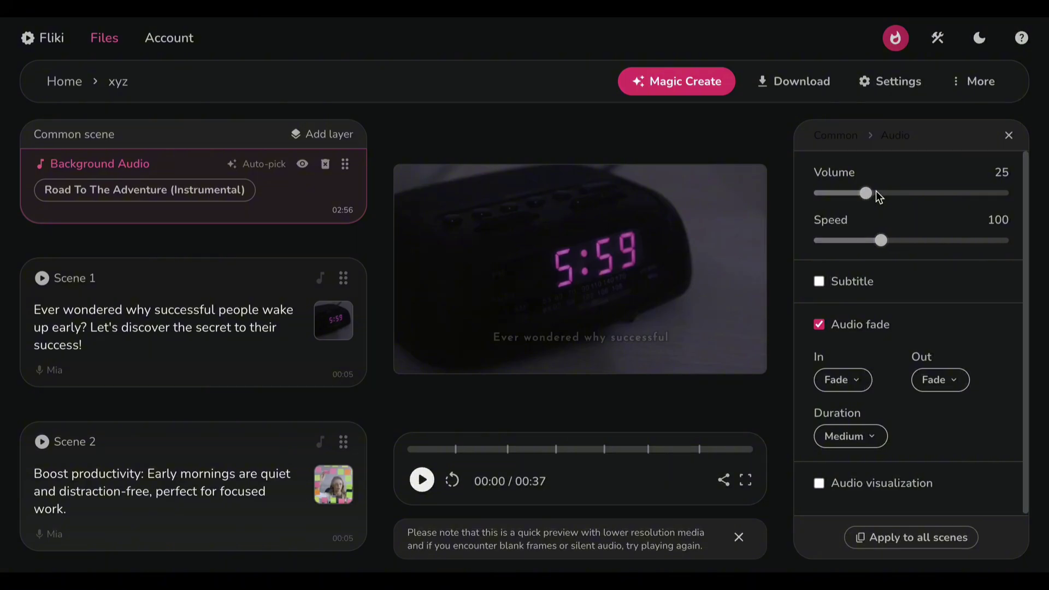
scroll(891, 330, down, 1)
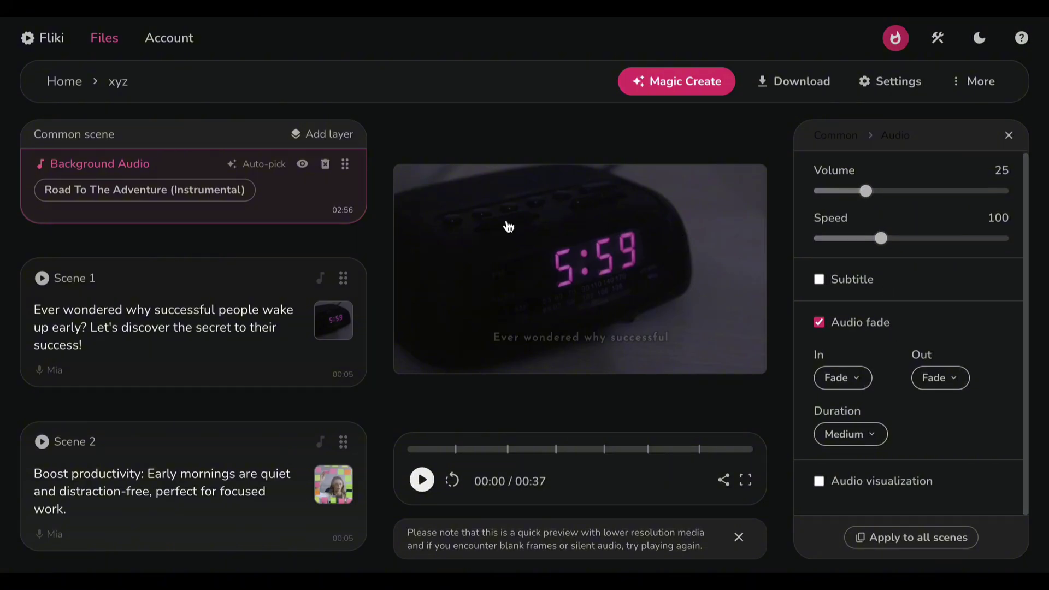
- Add a Watermark layer to the common scene and browse the image library without picking an image
mouse_move(194, 247)
click(322, 136)
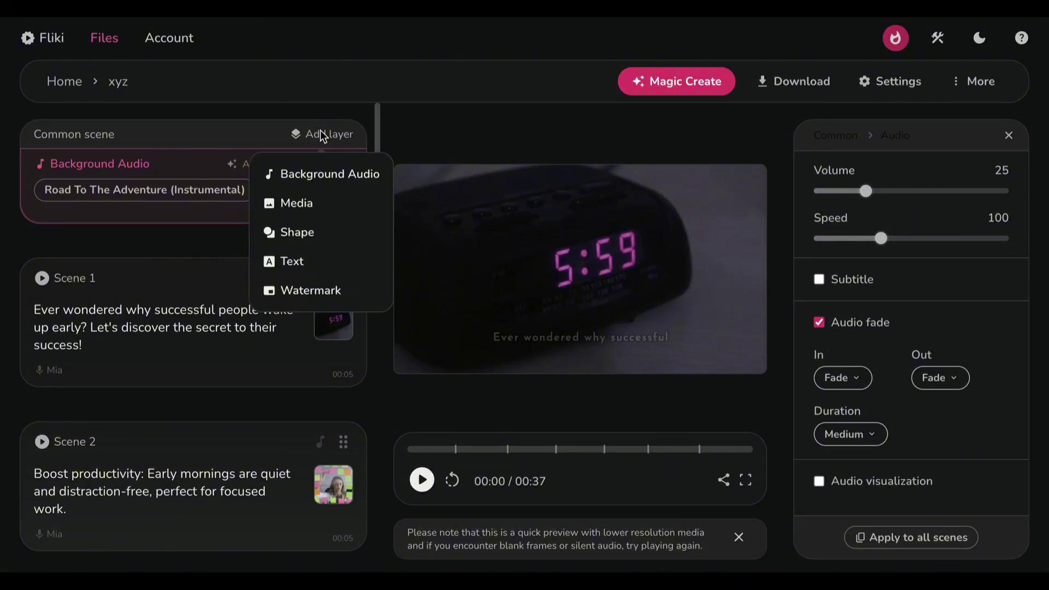
click(331, 301)
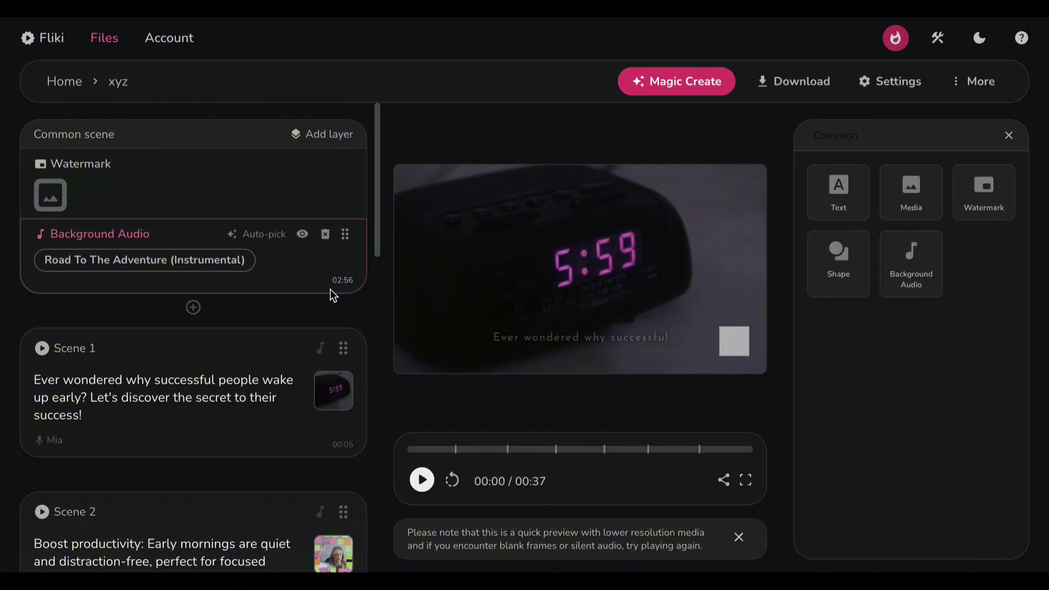
click(51, 197)
click(320, 100)
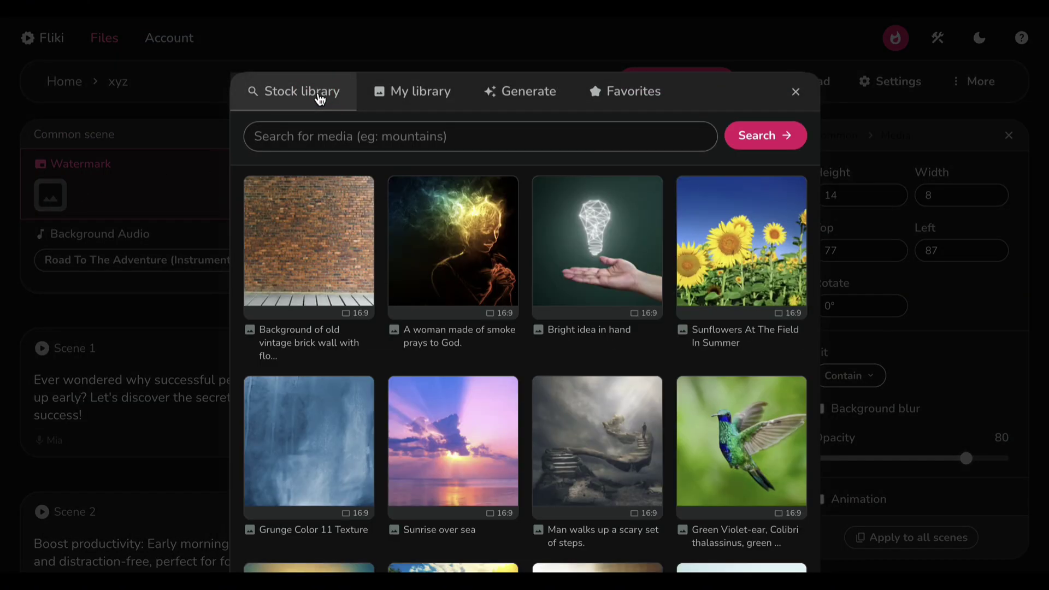
click(529, 96)
click(430, 89)
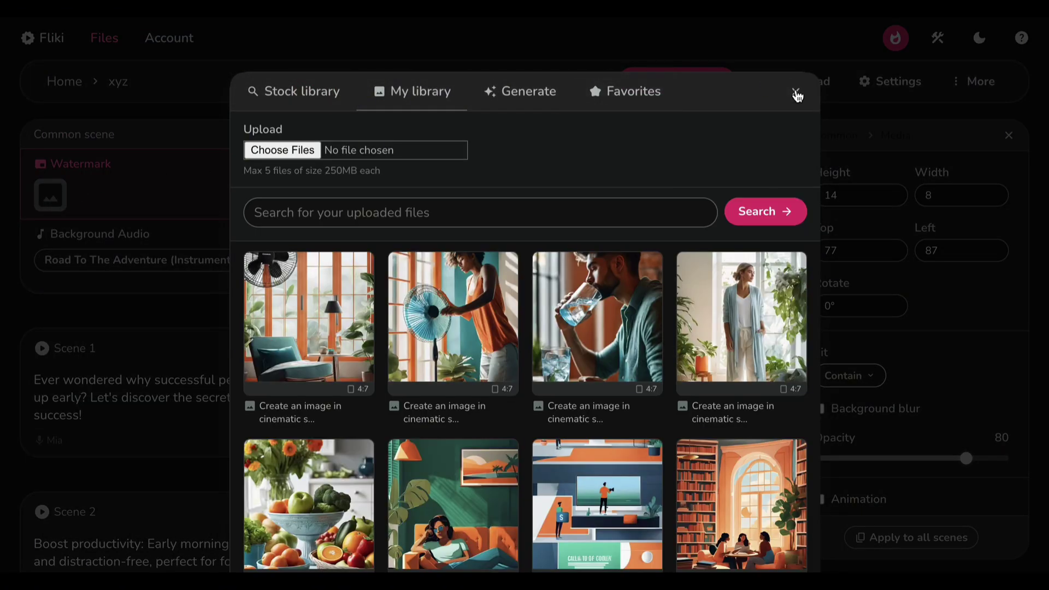
click(796, 91)
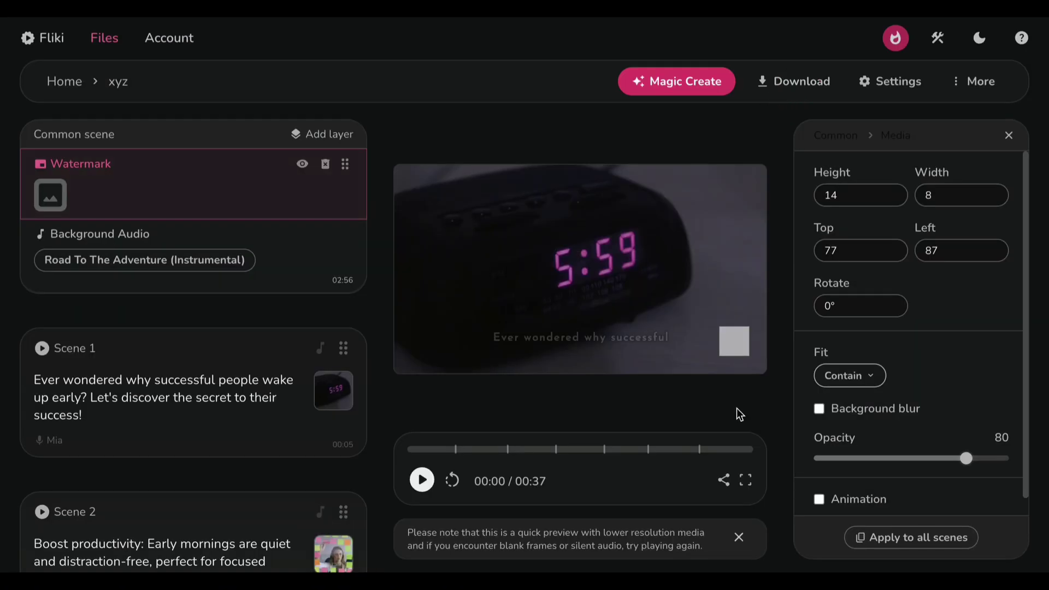
- Keep the Landscape (16:9) aspect ratio in project settings and save them
click(898, 82)
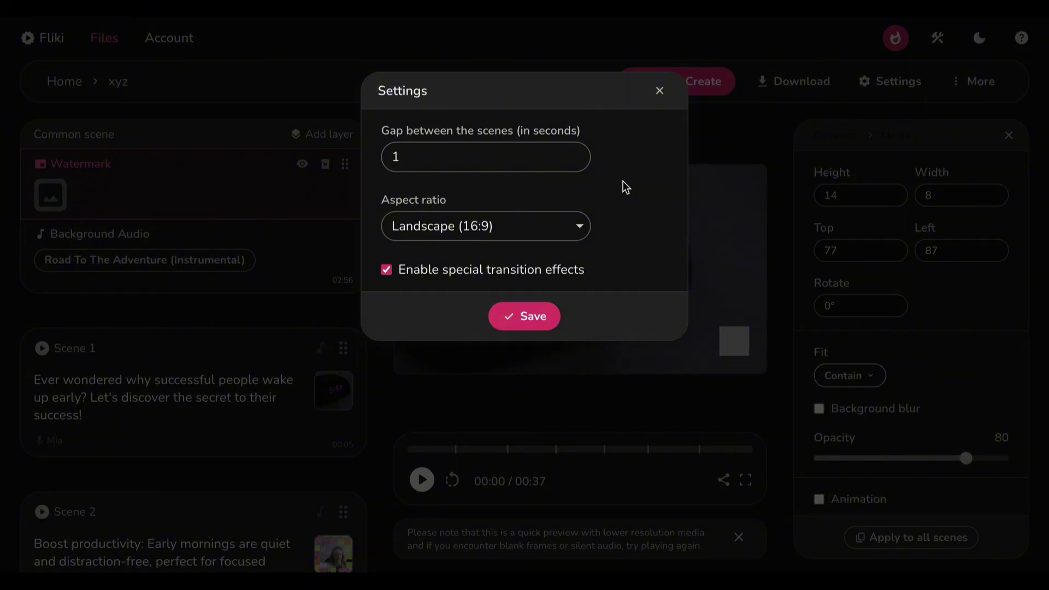
click(506, 224)
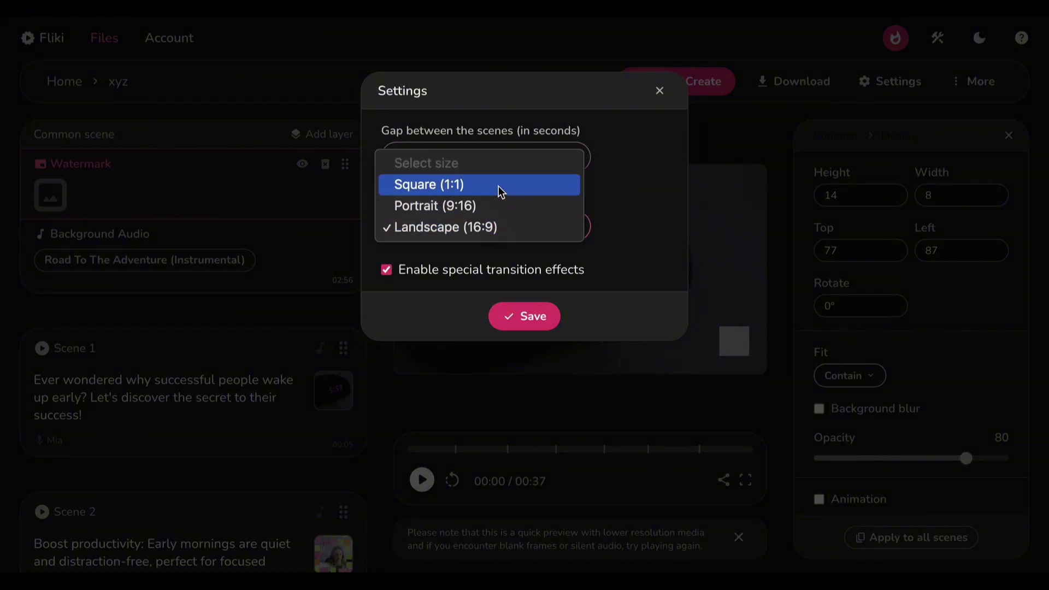
click(621, 196)
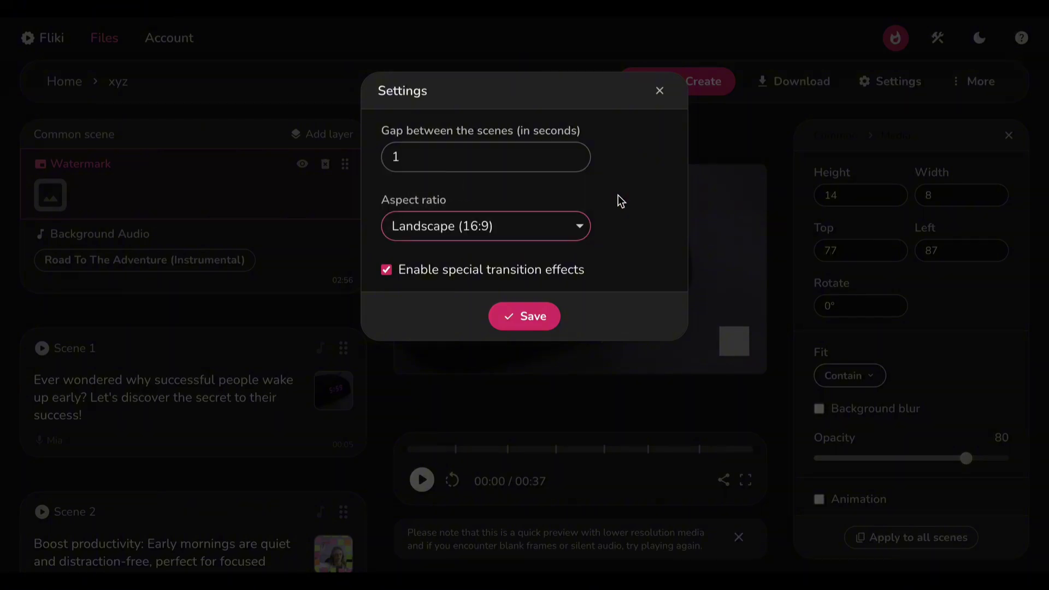
click(522, 322)
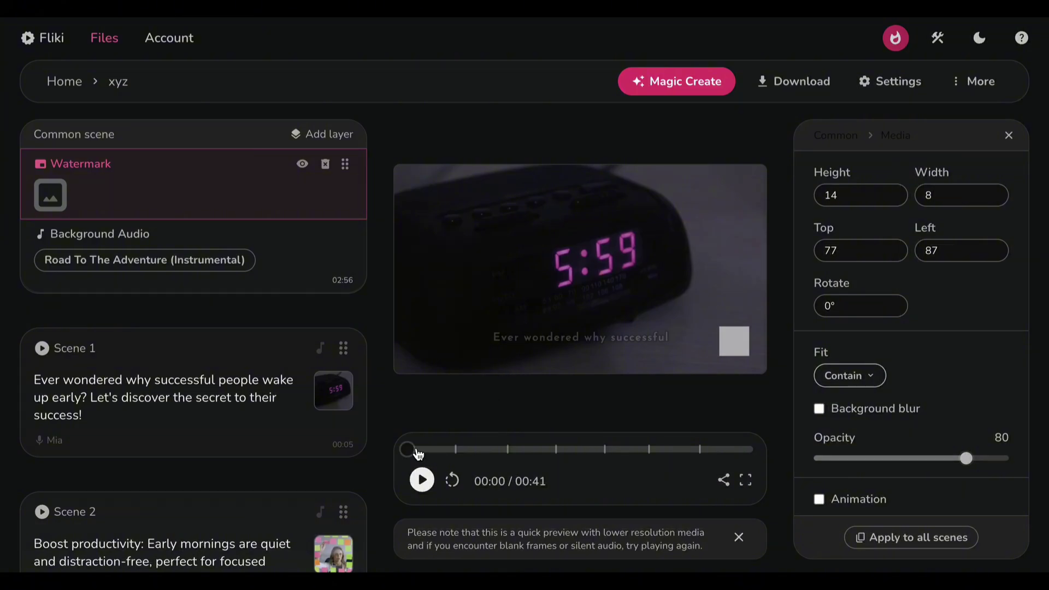
- Preview a later point, then choose 1080p resolution and mp4 format for download
drag(416, 450, 612, 450)
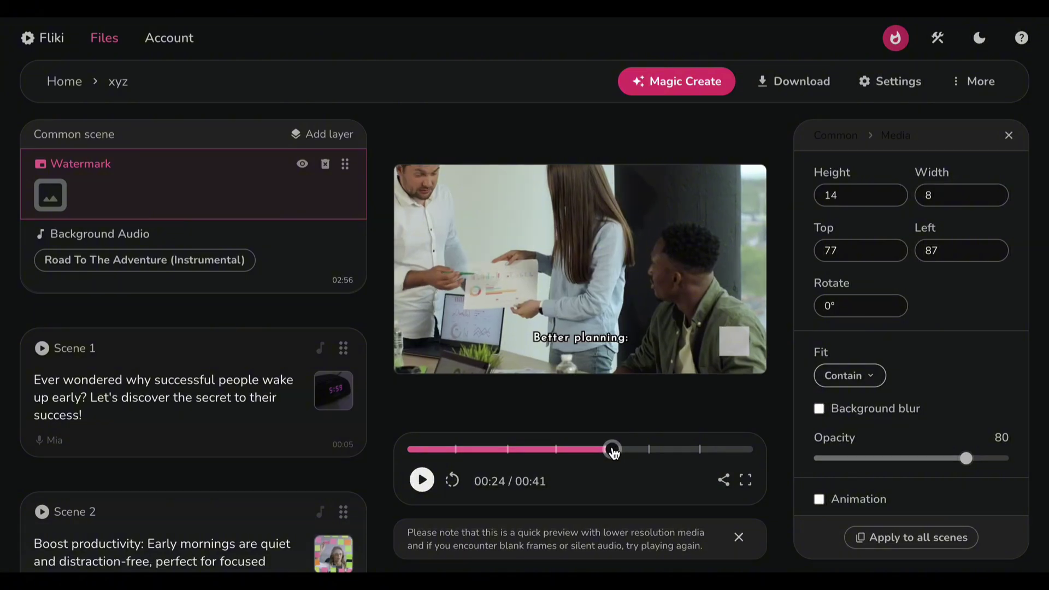
click(784, 82)
click(494, 210)
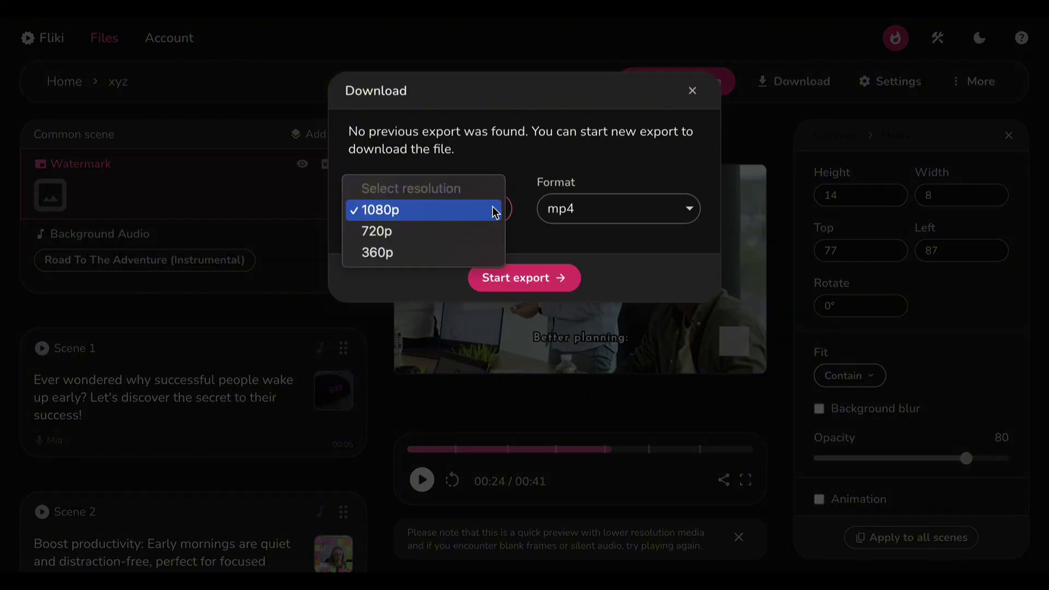
click(494, 211)
click(568, 210)
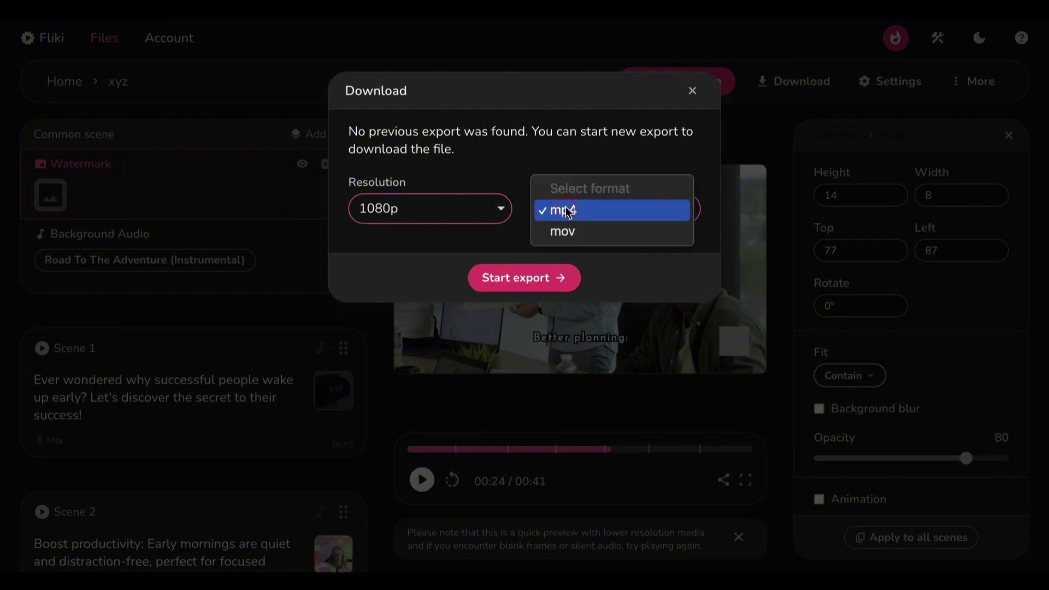
click(690, 210)
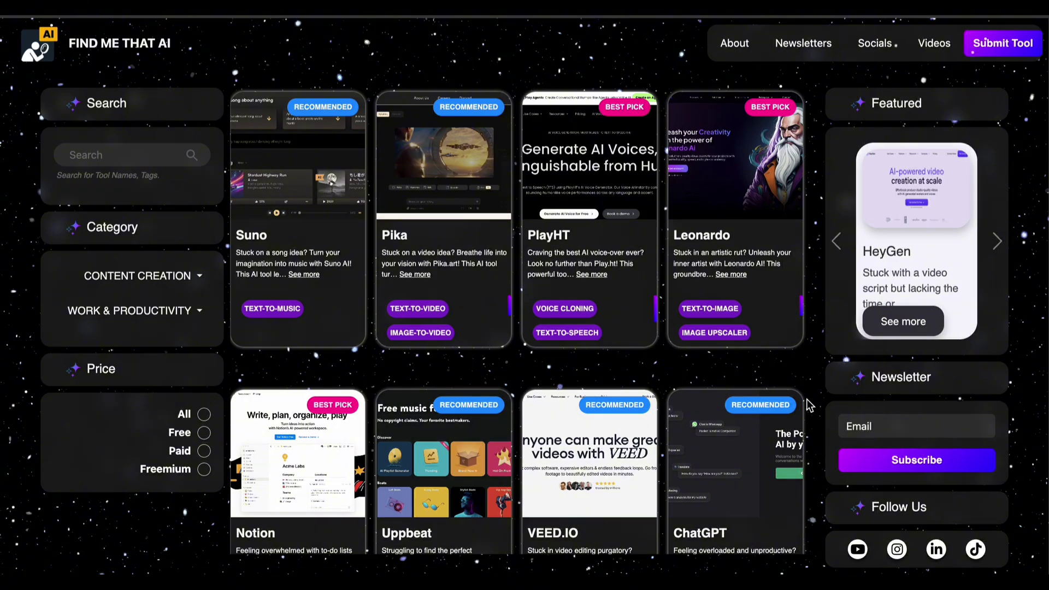
scroll(807, 406, down, 5)
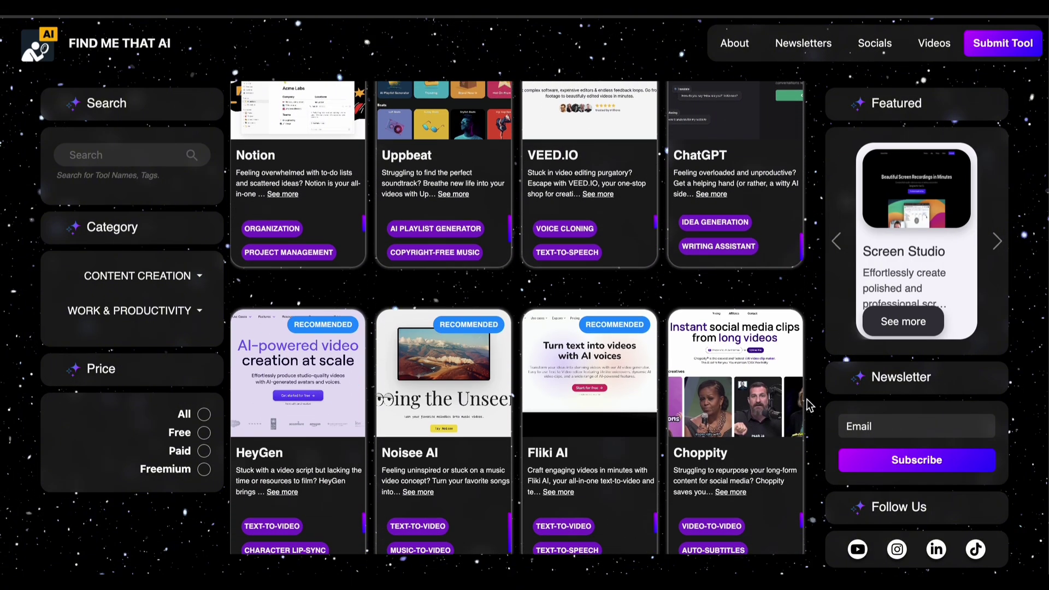
scroll(808, 405, down, 5)
scroll(807, 405, down, 3)
- Expand the CONTENT CREATION category in the sidebar
click(186, 280)
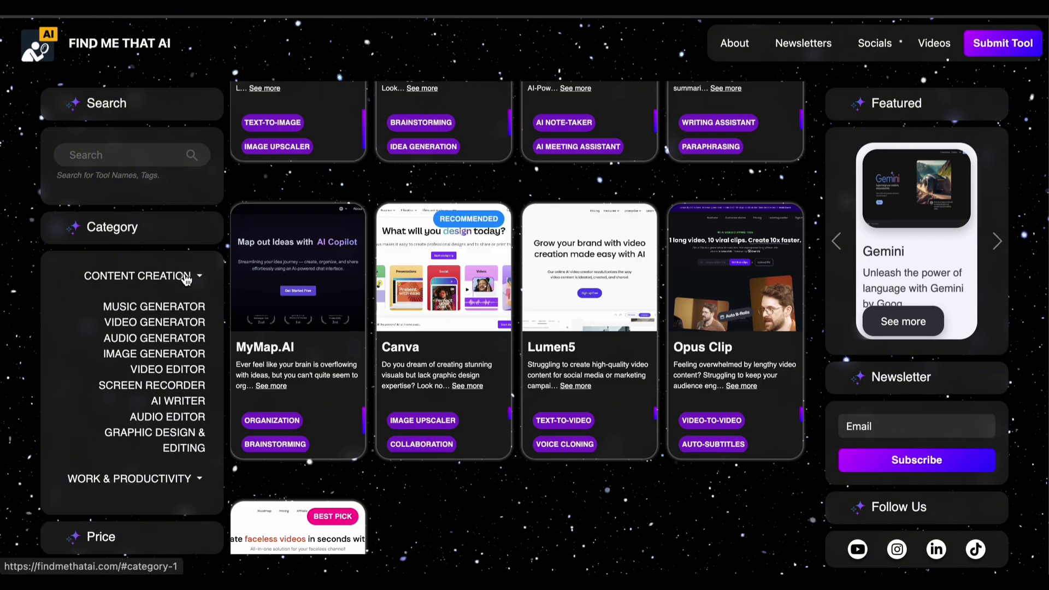